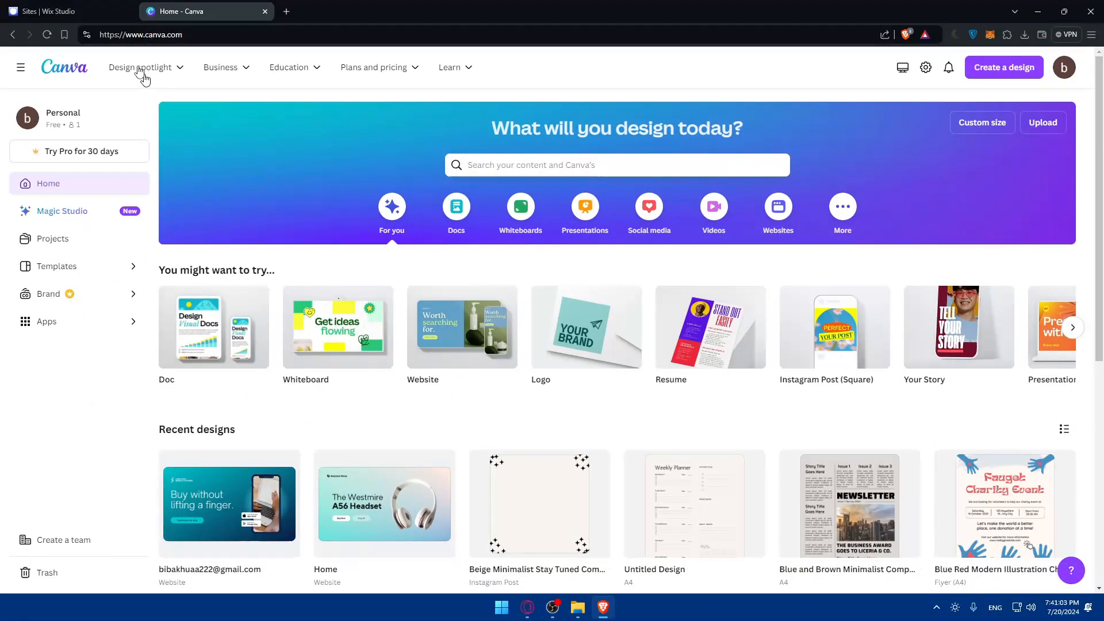
- Move the Canva tab to first position among the regular Brave tabs
click(109, 12)
click(187, 16)
click(103, 8)
drag(171, 12, 109, 10)
drag(188, 5, 112, 7)
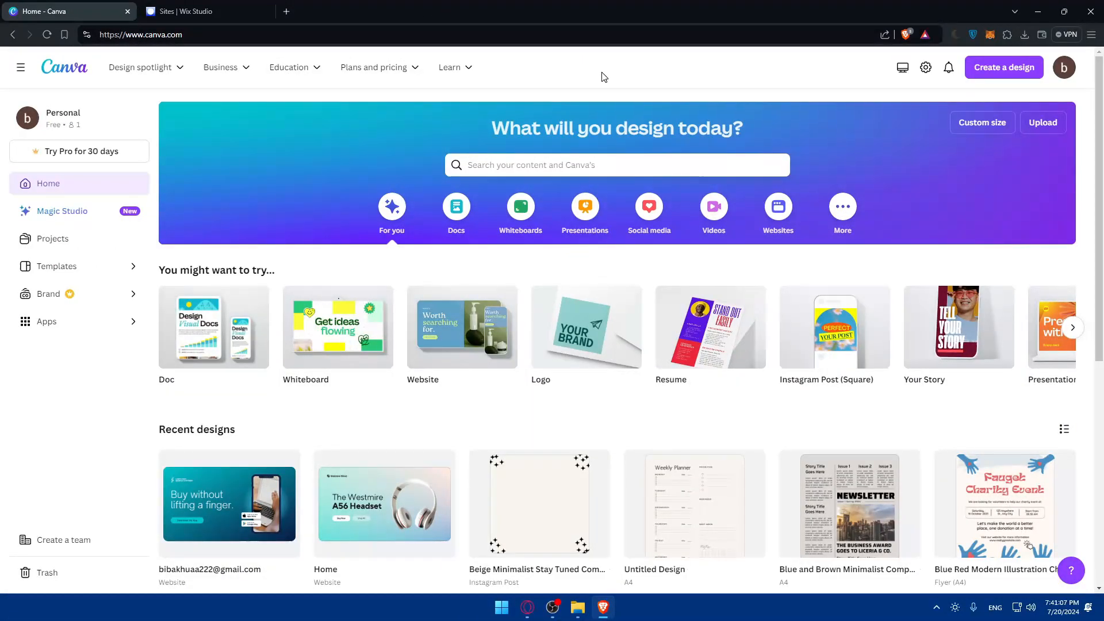
- Open a private window with canva.com and a second tab loading wix.com
key(ctrl+shift+n)
text(canva.com)
key(Return)
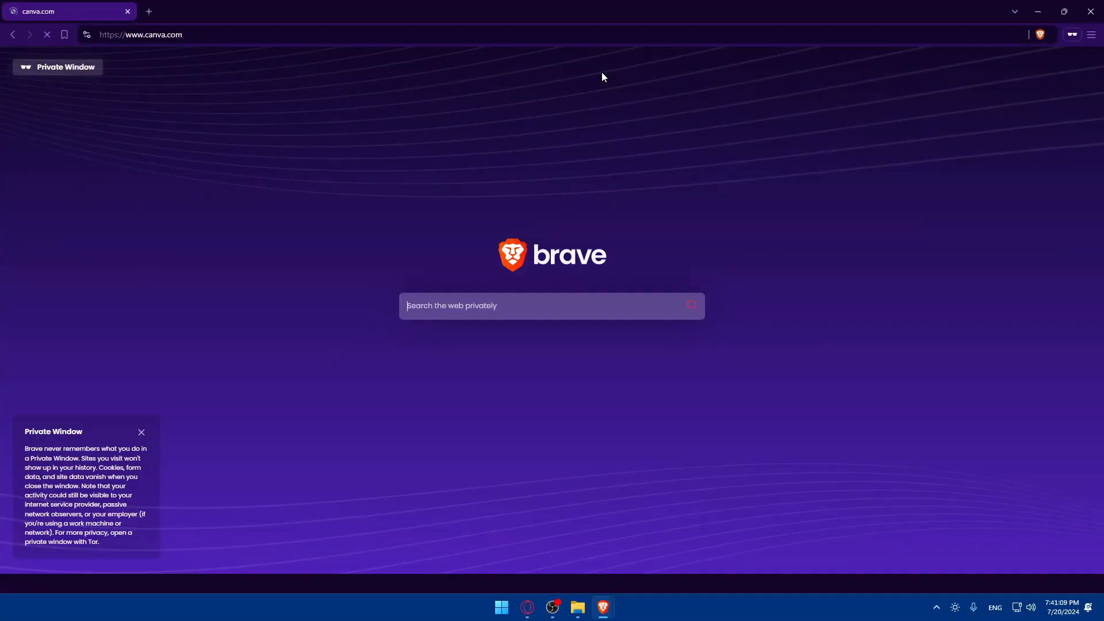
key(ctrl+t)
text(xi)
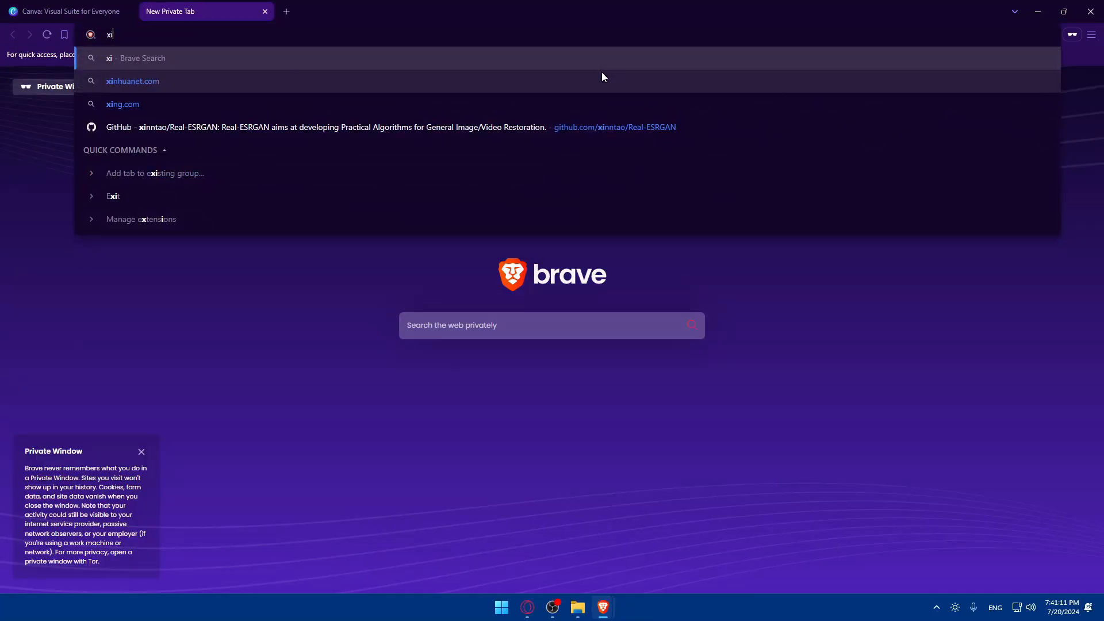
key(BackSpace)
key(BackSpace)
text(wix)
key(Return)
- Look over Canva's sign-in options, dismiss them, close the private Canva page and start the Wix log-in
click(71, 4)
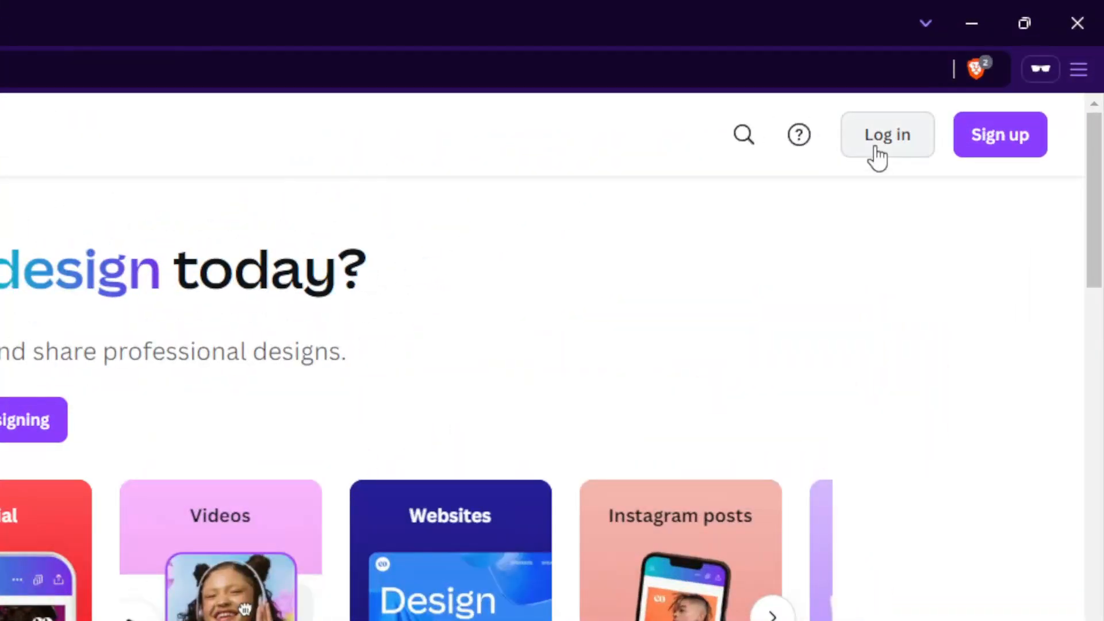
click(991, 72)
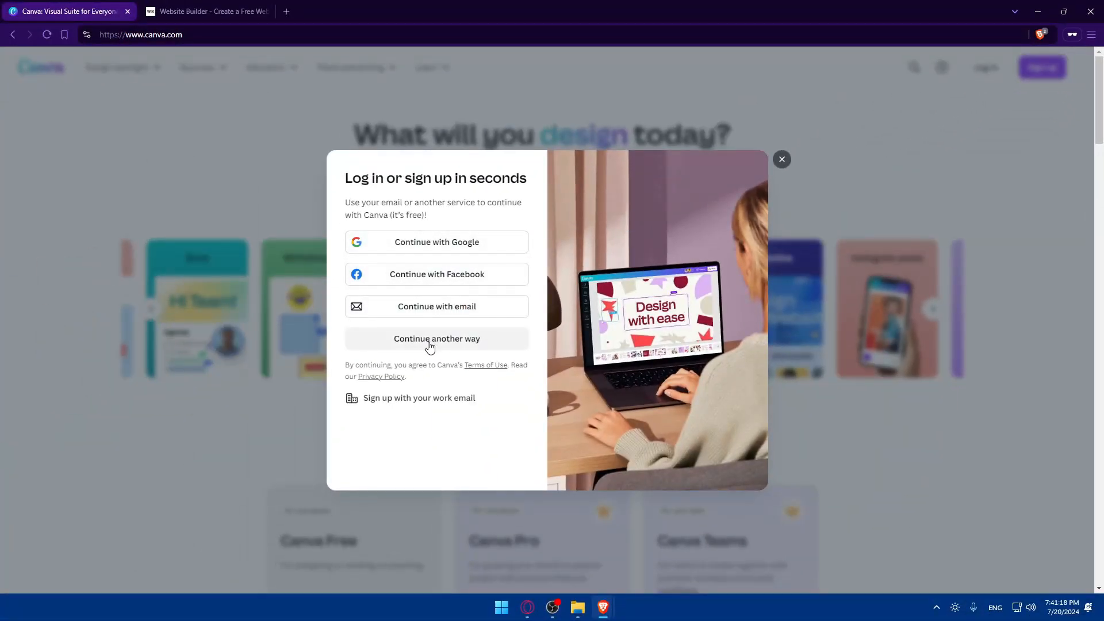
click(429, 339)
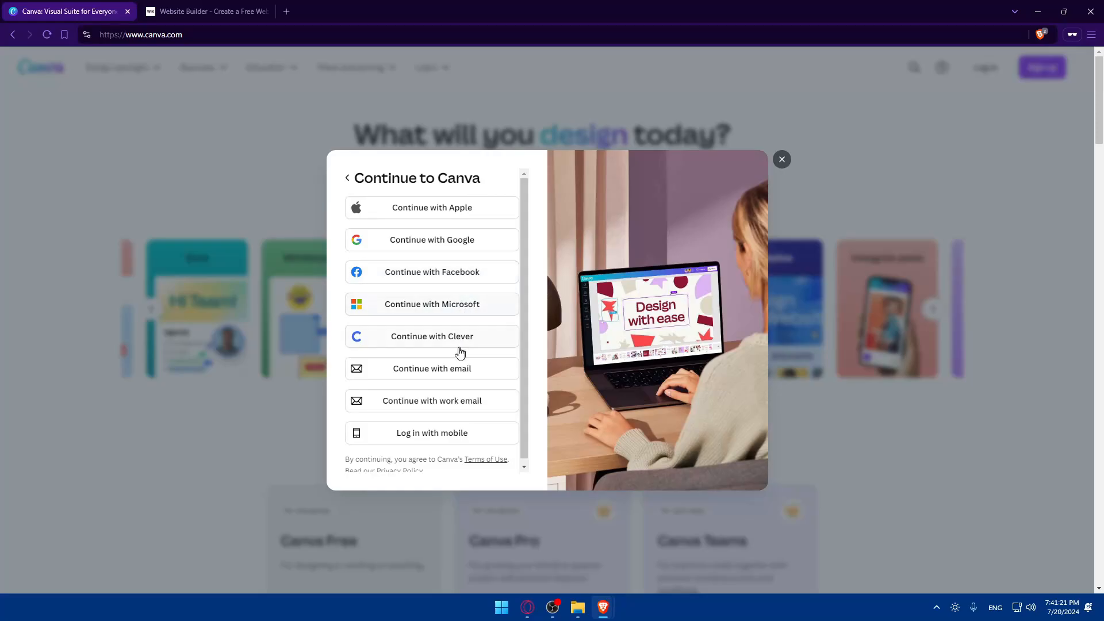
click(782, 161)
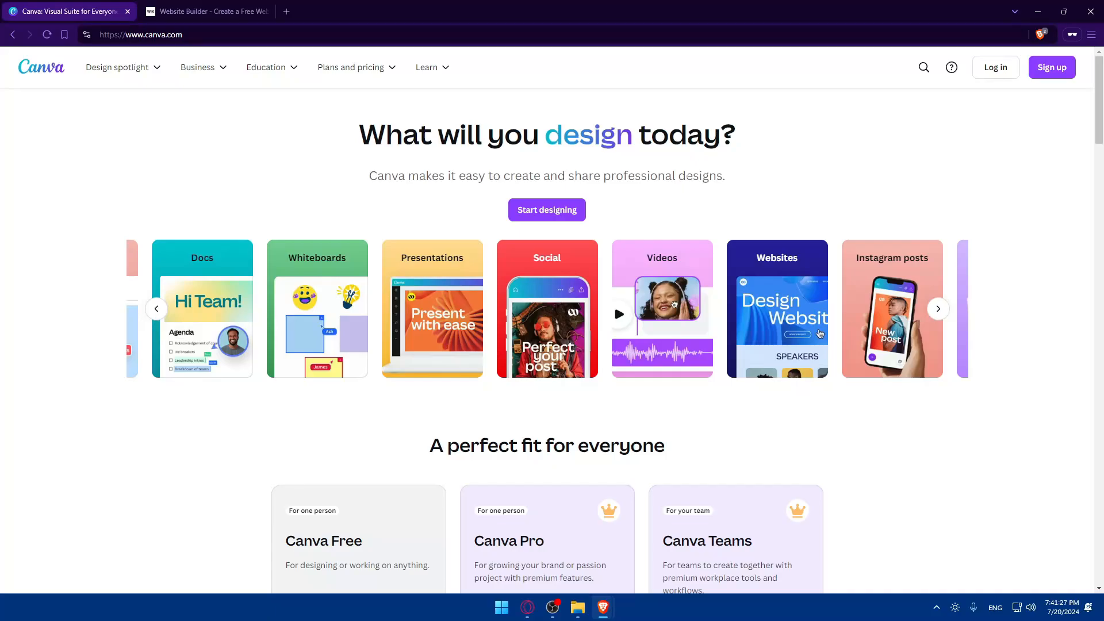
click(128, 12)
click(974, 67)
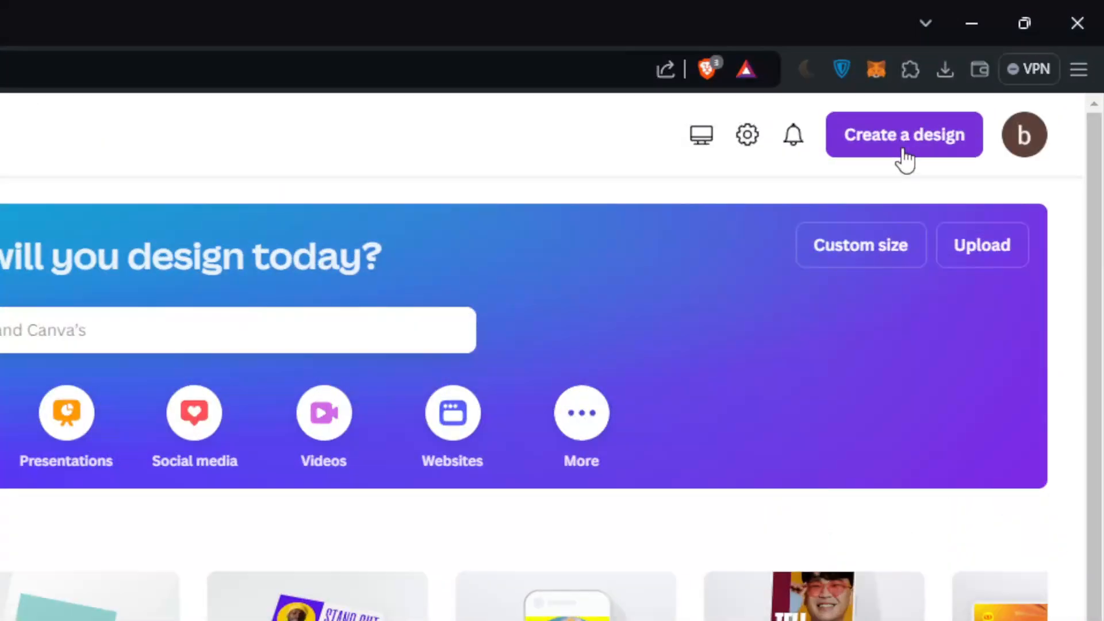
- Search 'web' and start a new blank Website design
click(1004, 78)
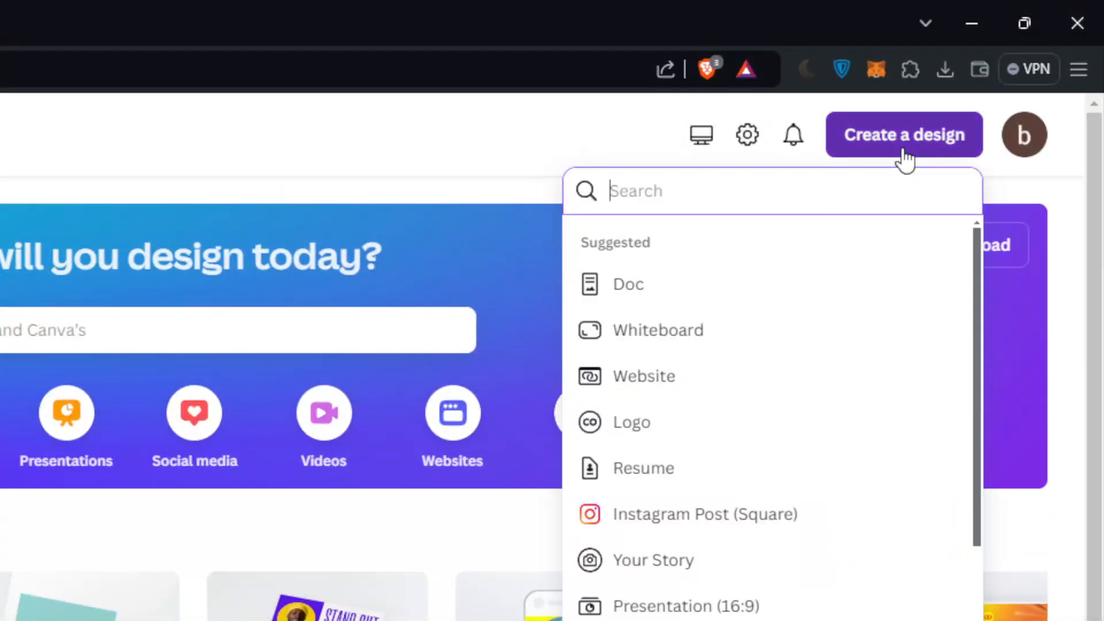
text(web)
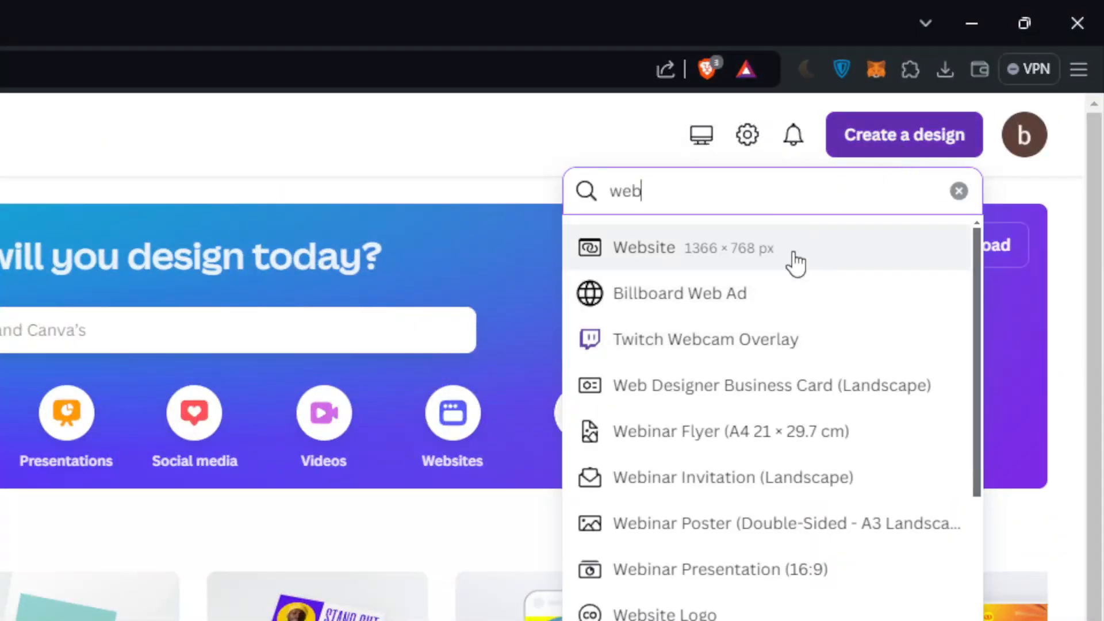
click(791, 261)
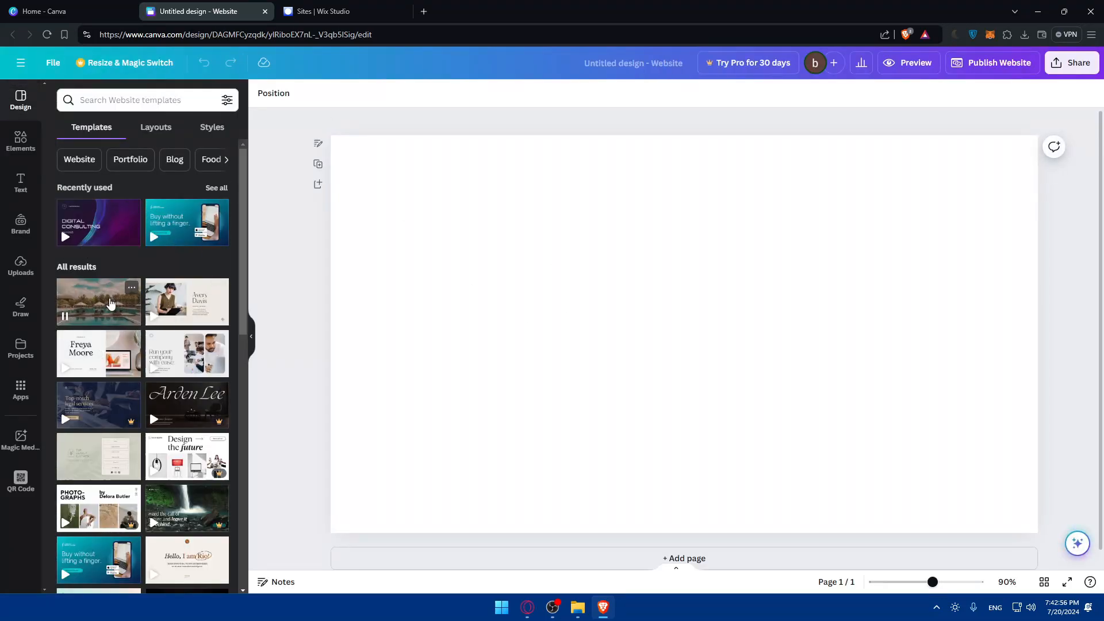
scroll(108, 313, down, 2)
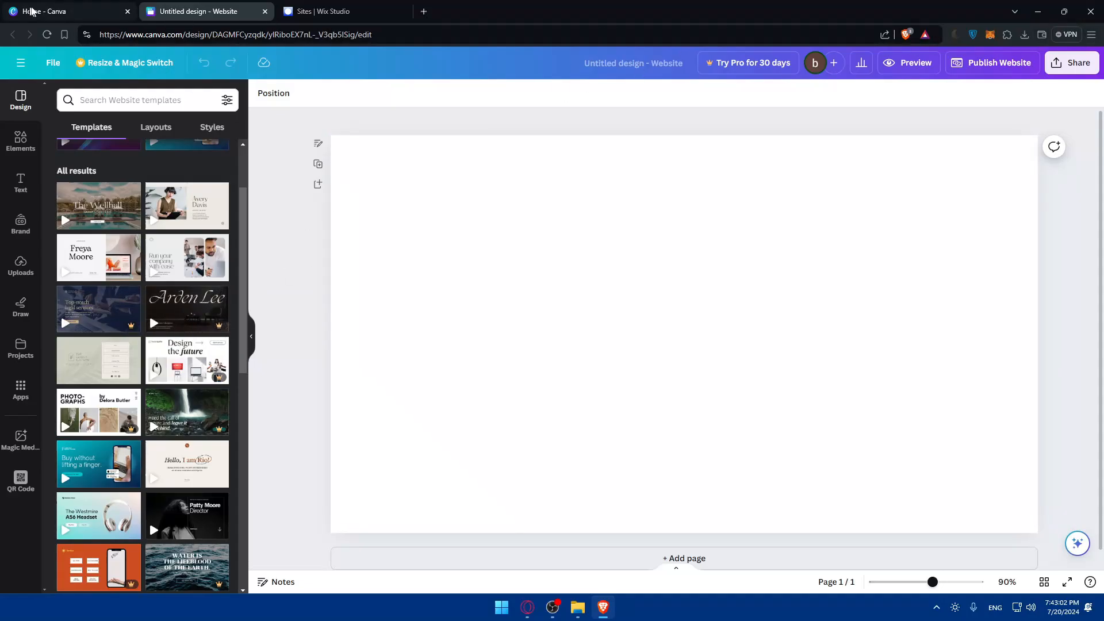
- Close and trash the Untitled website, then open the 'Buy without lifting a finger.' design
click(264, 11)
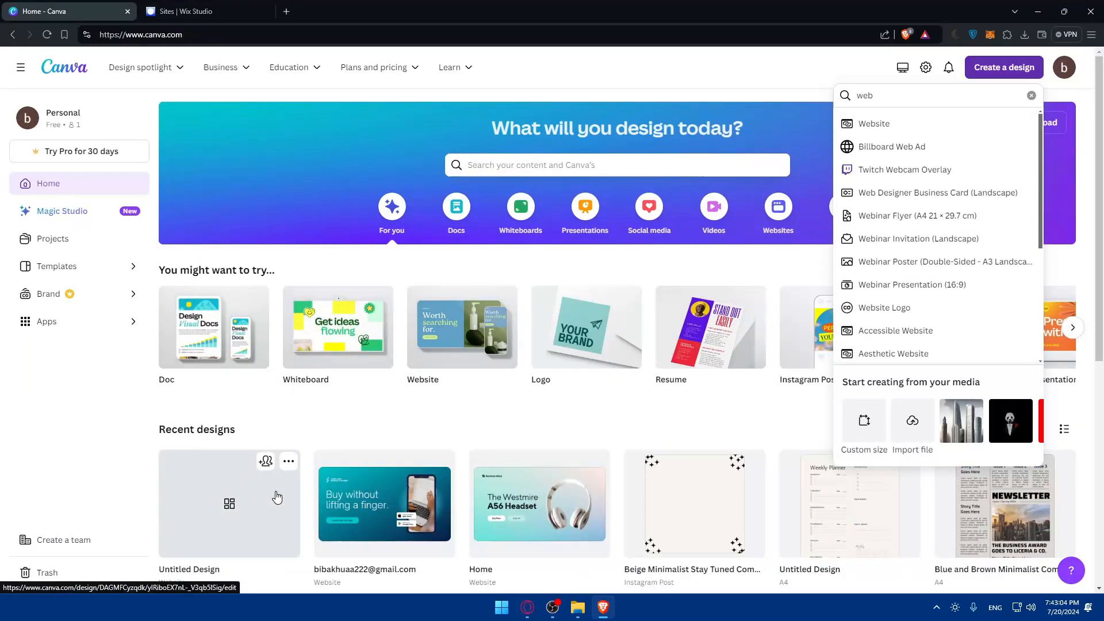
click(288, 461)
click(402, 433)
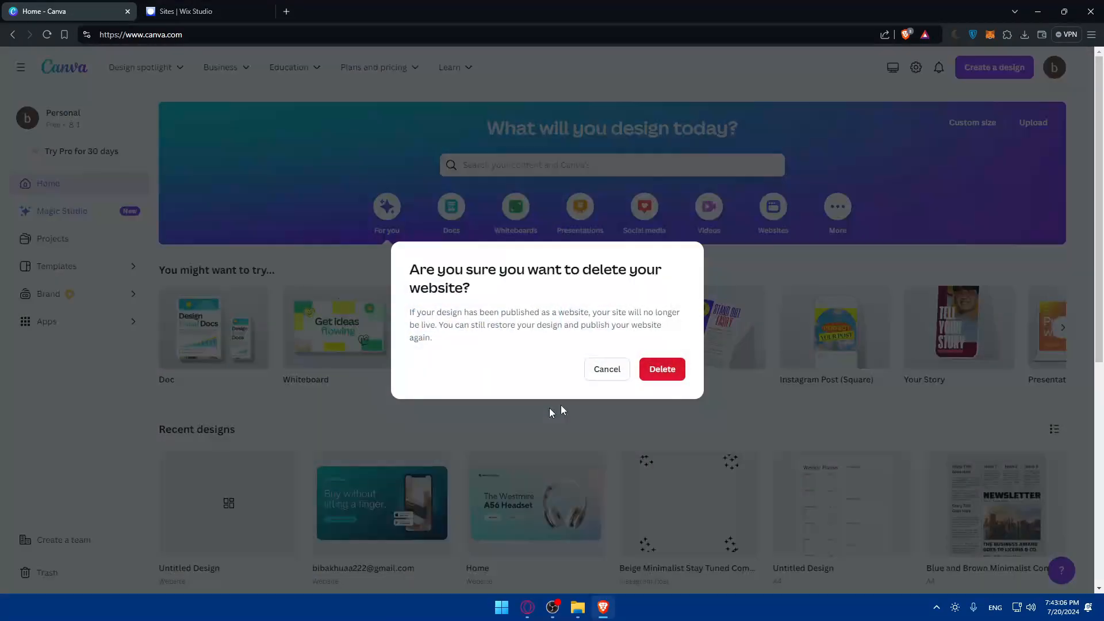
click(651, 376)
click(207, 487)
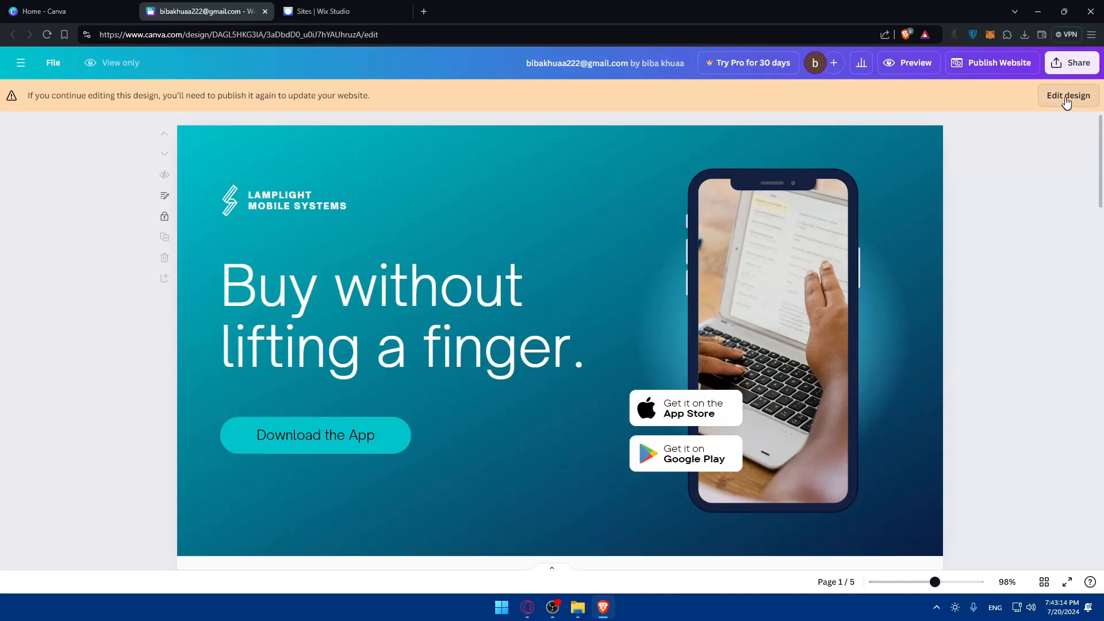
- Open the live published Canva website in its own tab and scroll through it
click(1017, 62)
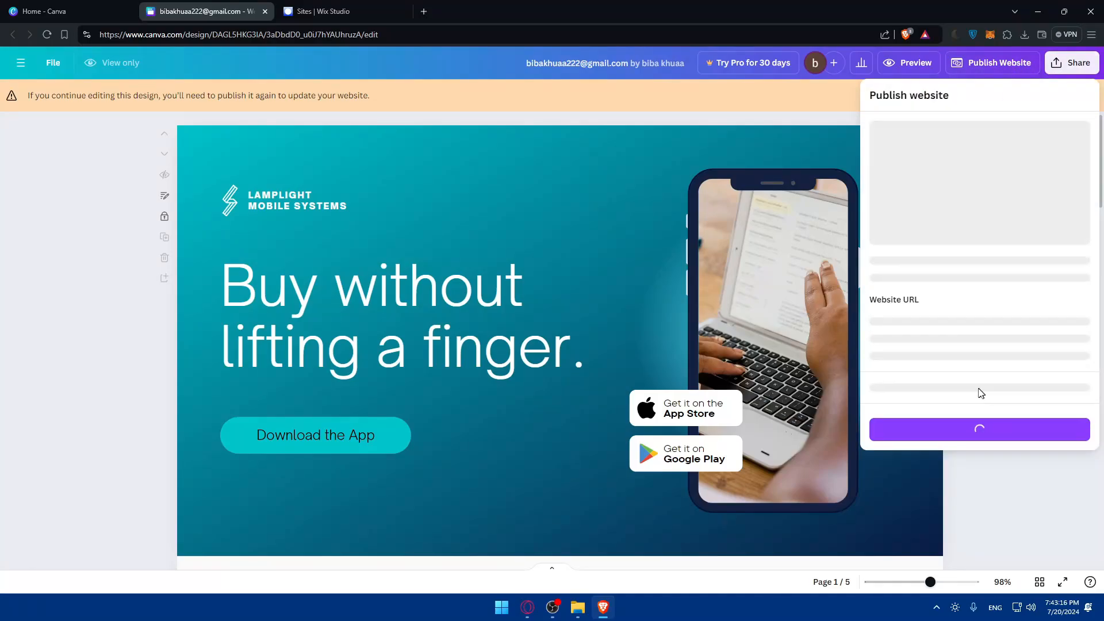
click(976, 326)
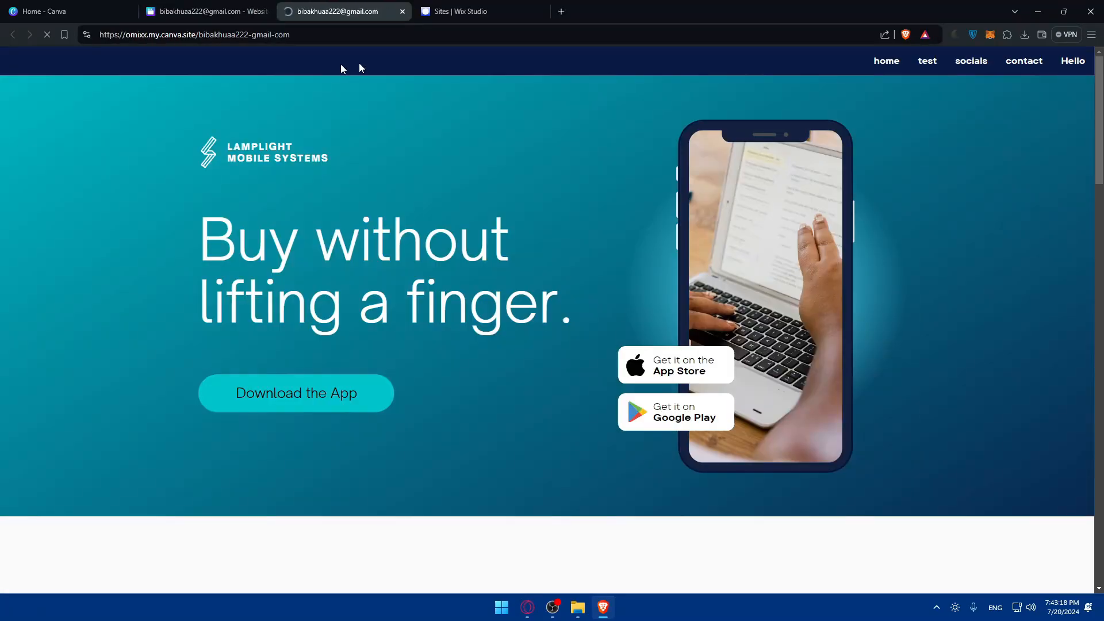
key(ctrl+l)
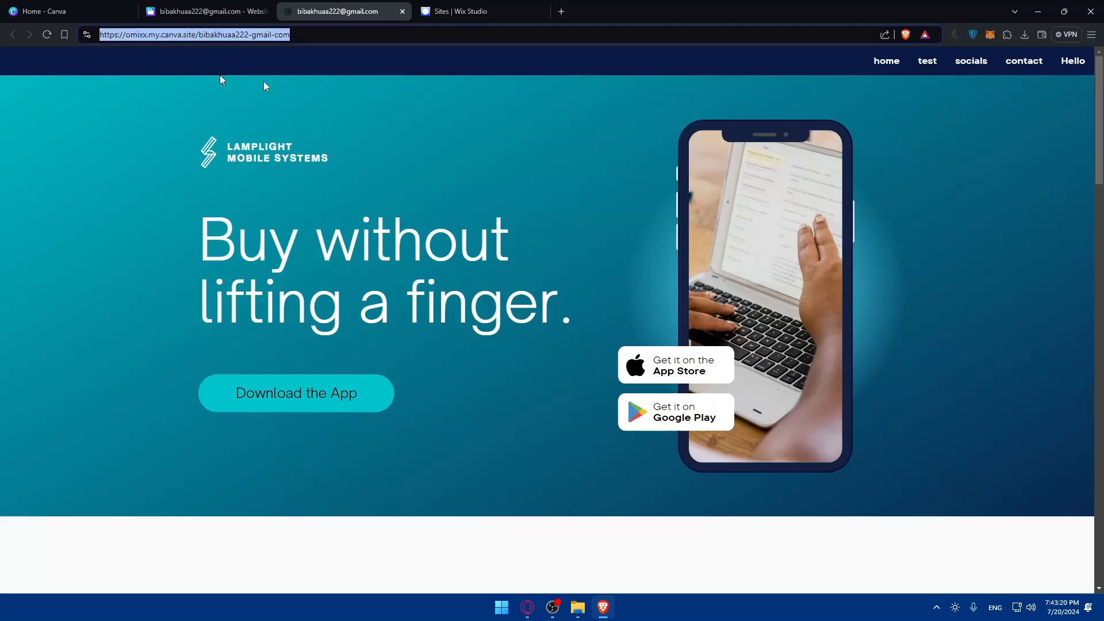
click(366, 94)
scroll(581, 172, down, 15)
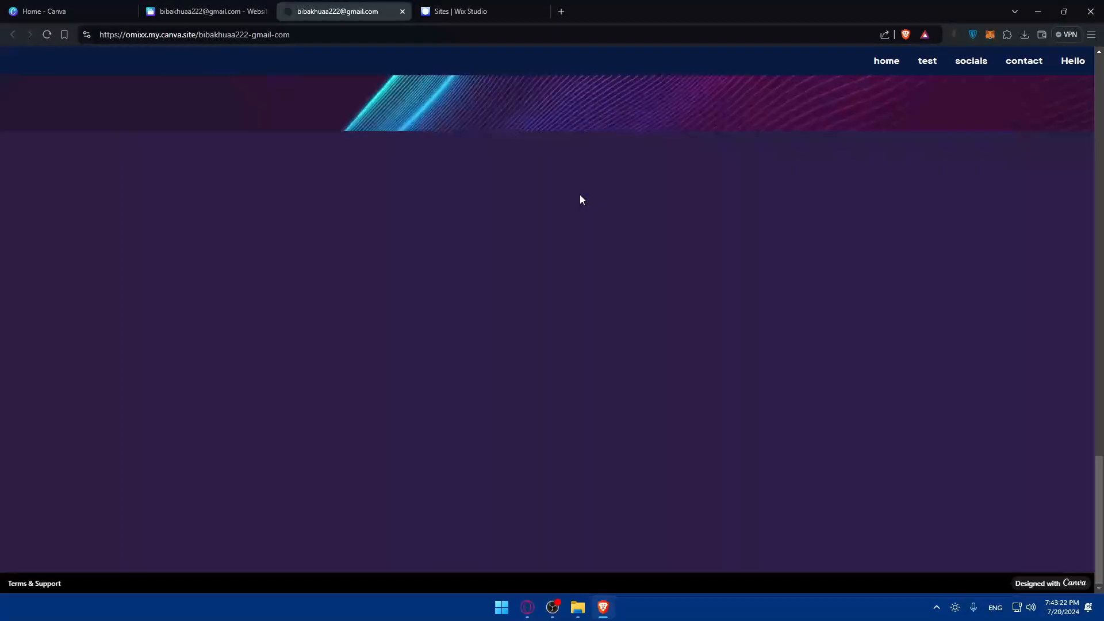
scroll(327, 295, up, 5)
scroll(245, 486, down, 3)
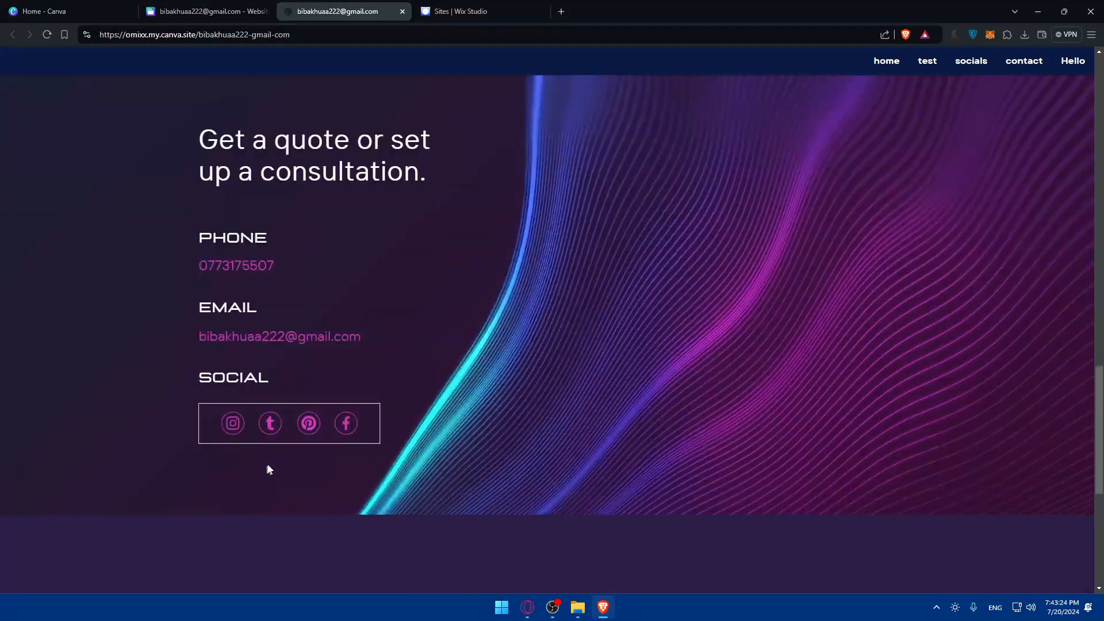
- Test the site's Instagram link, then go to the Wix Studio Sites dashboard
click(232, 423)
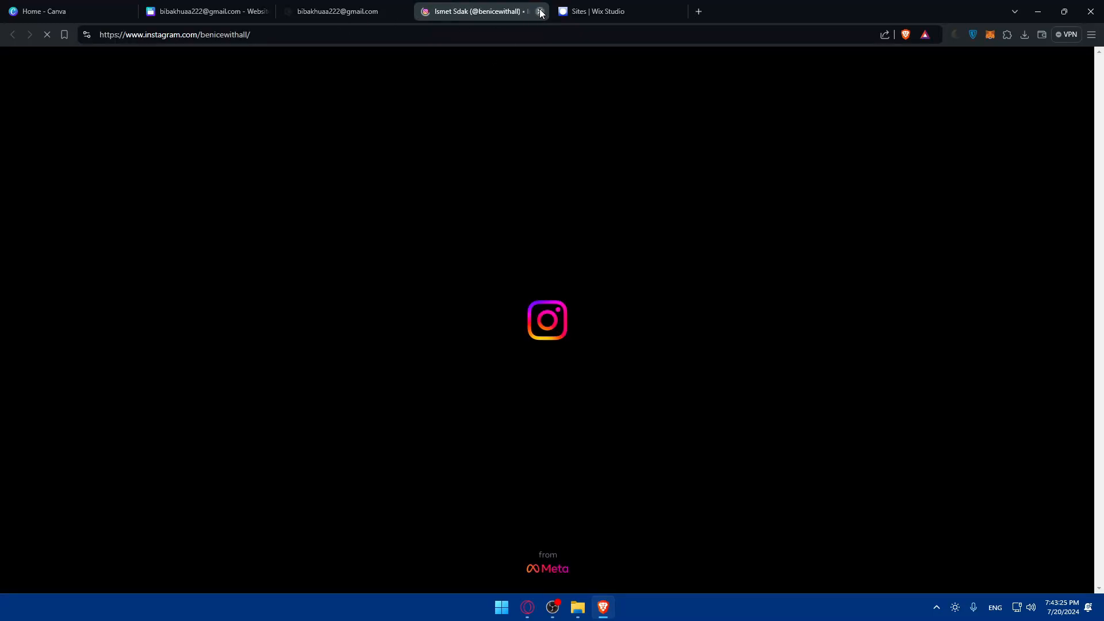
click(537, 11)
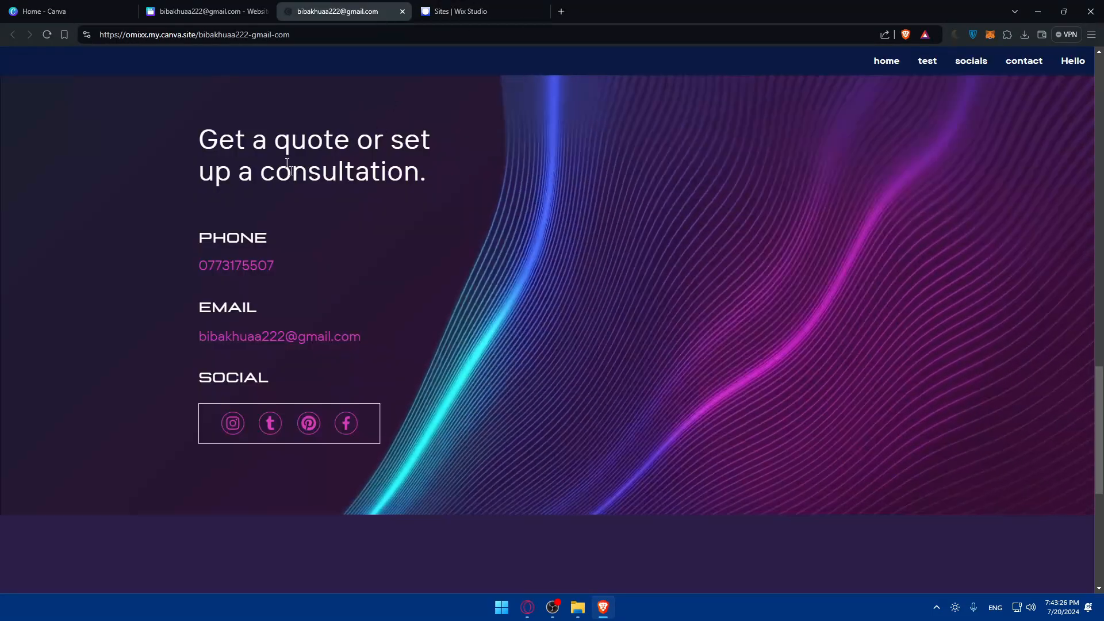
scroll(440, 197, up, 15)
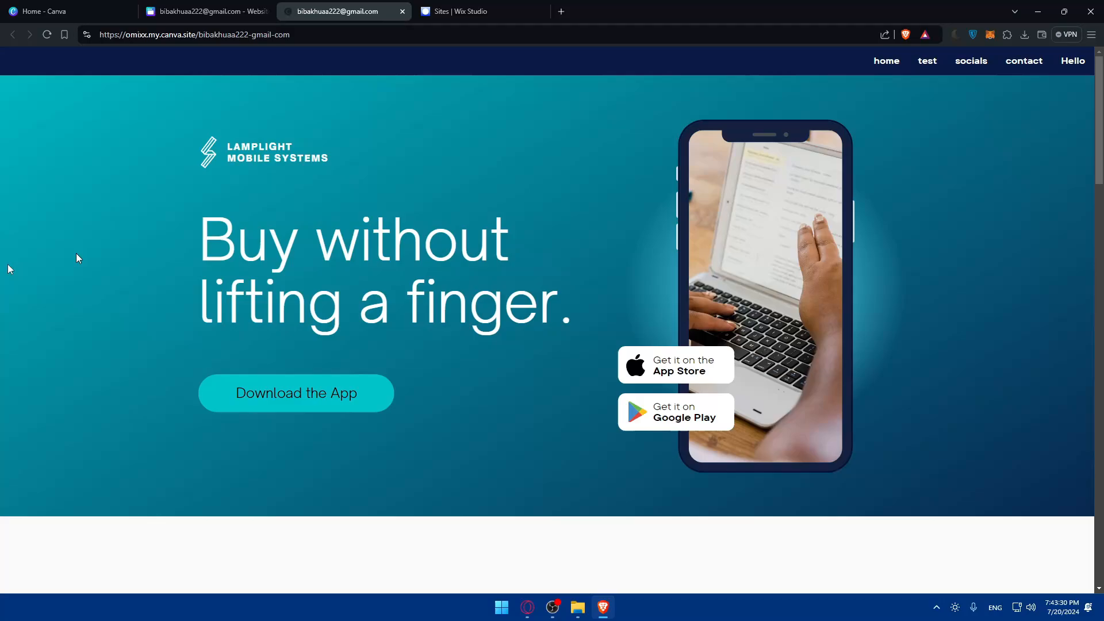
click(469, 11)
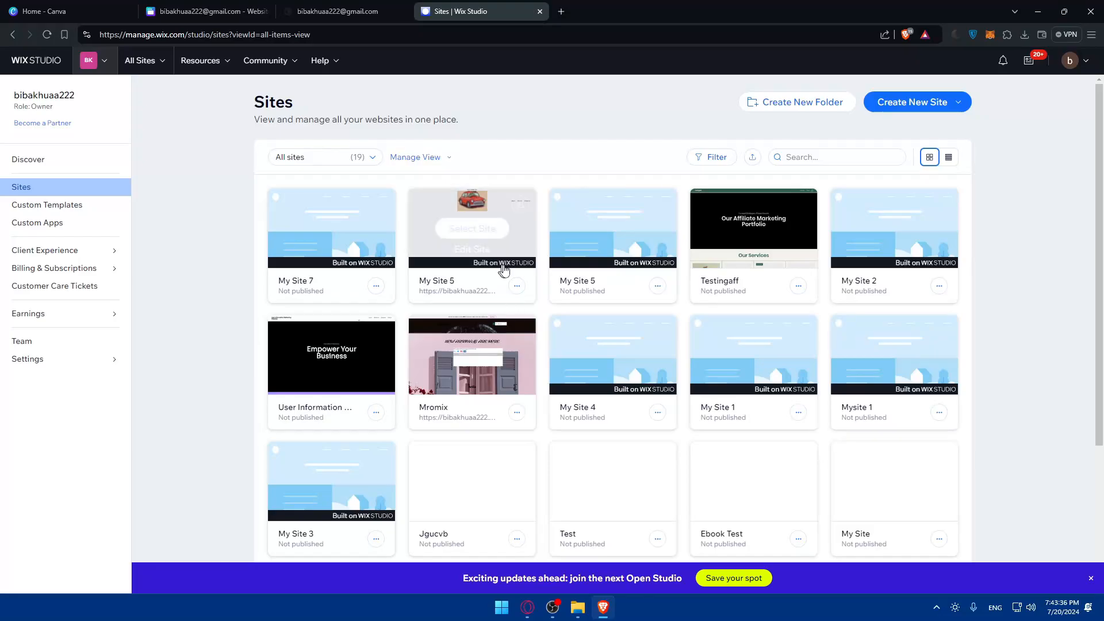
- Choose Edit Site on the My Site 5 card to open it in the editor
mouse_move(465, 230)
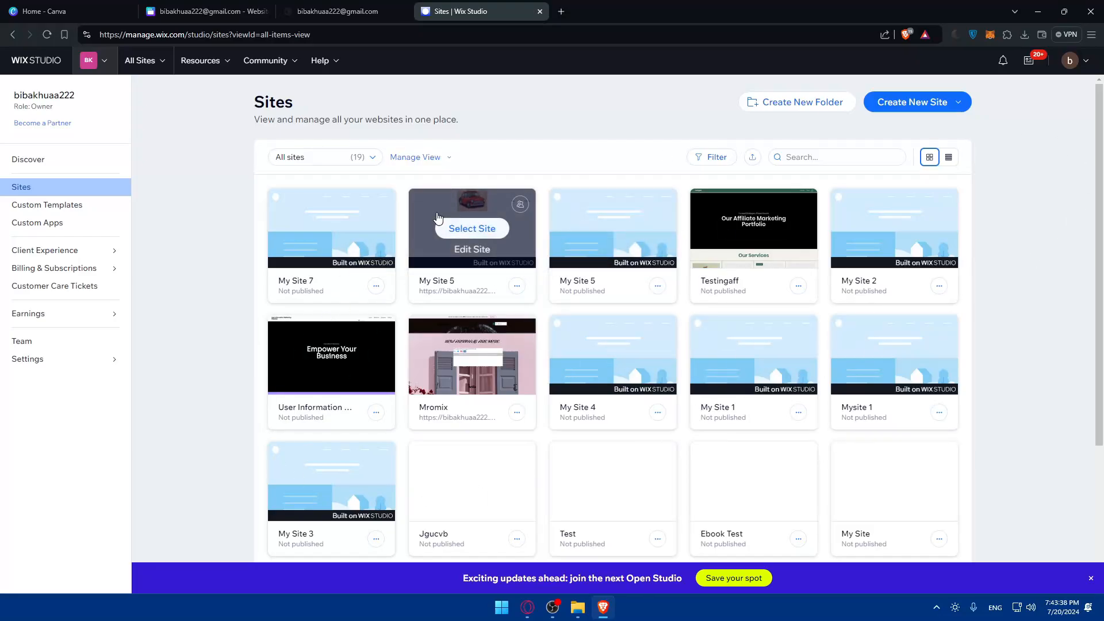
click(471, 251)
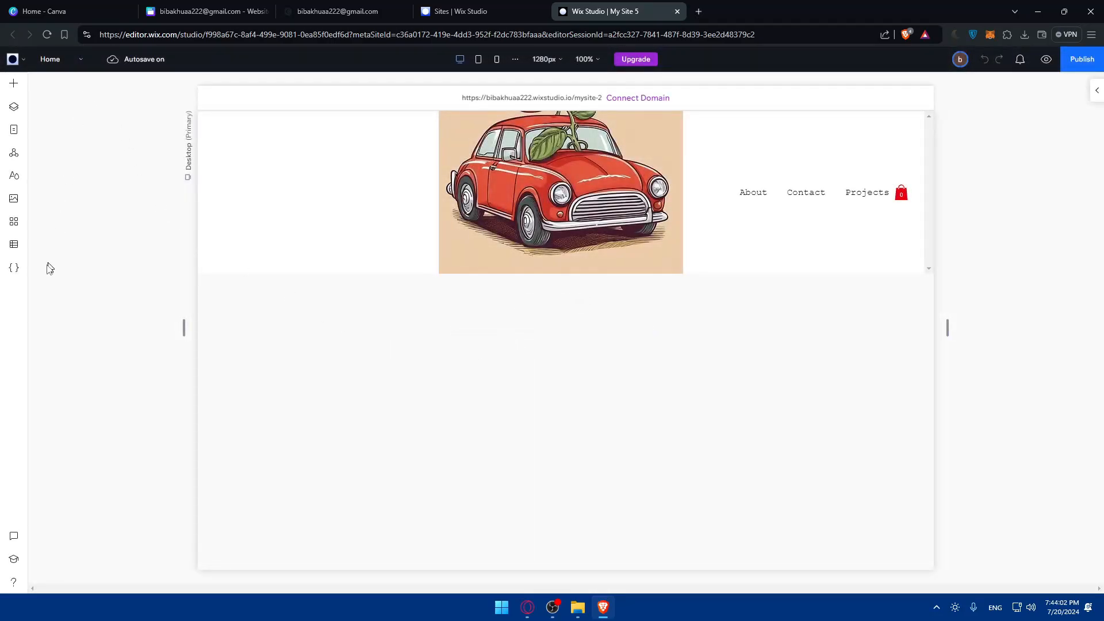
click(27, 80)
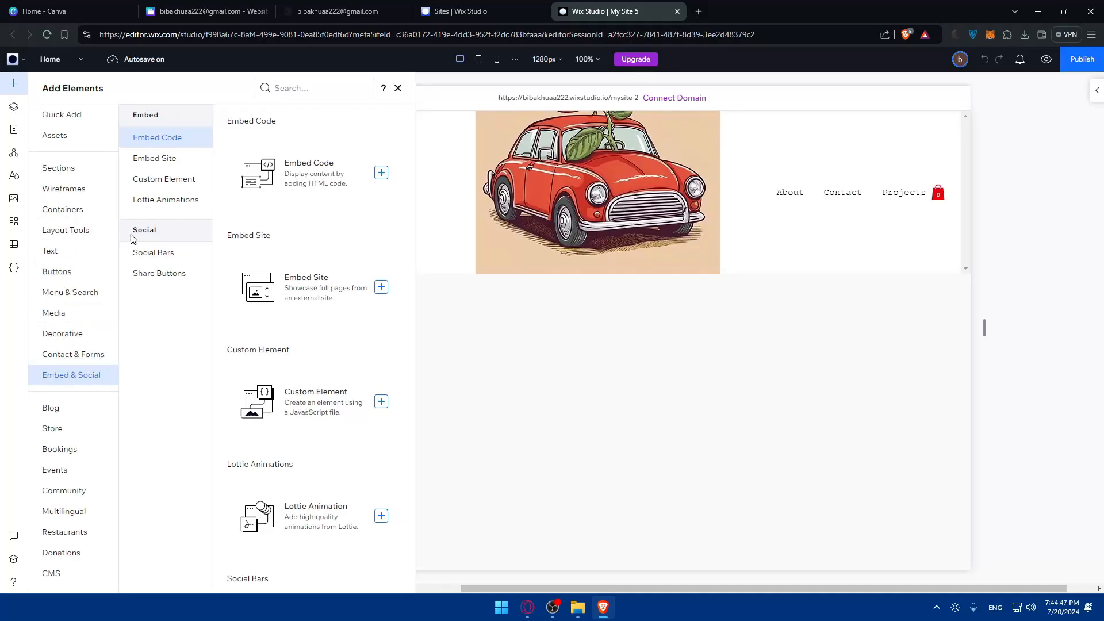
click(166, 158)
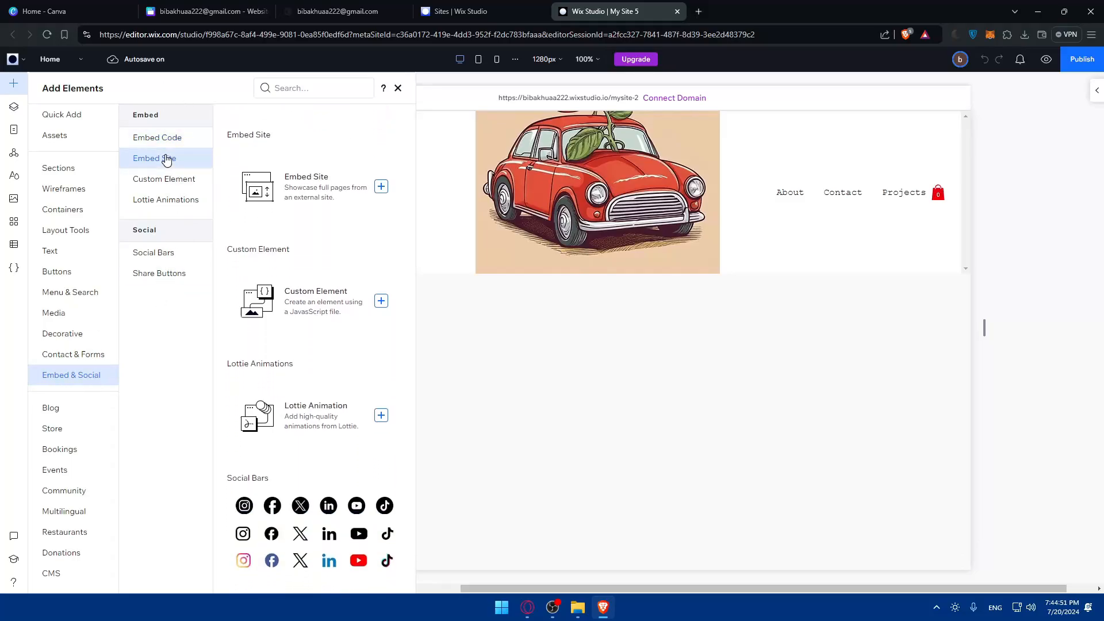
click(307, 183)
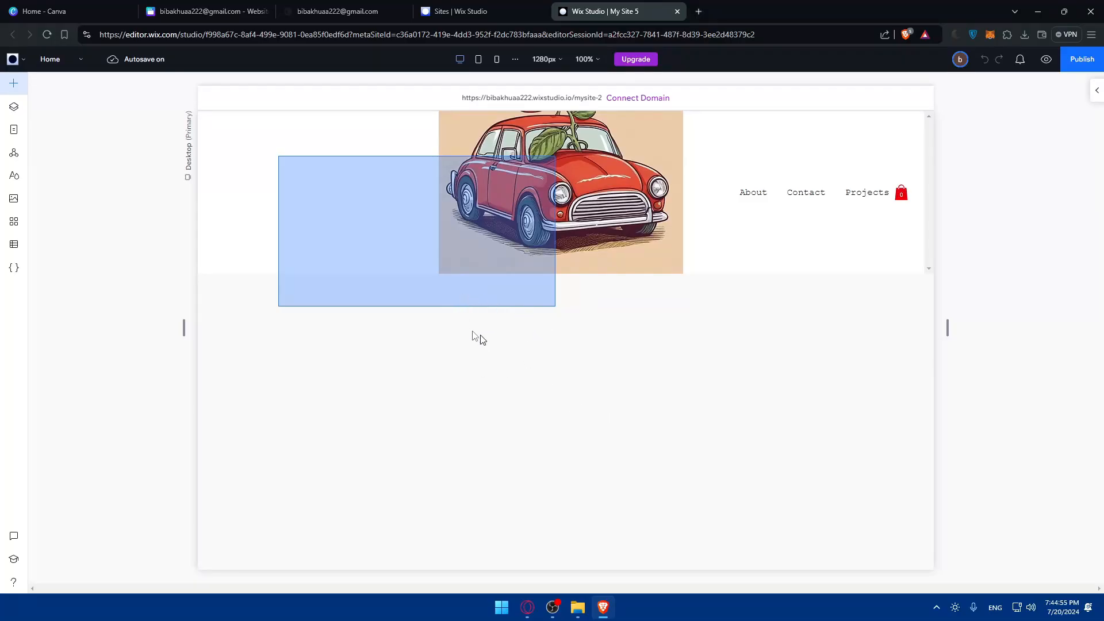
click(12, 84)
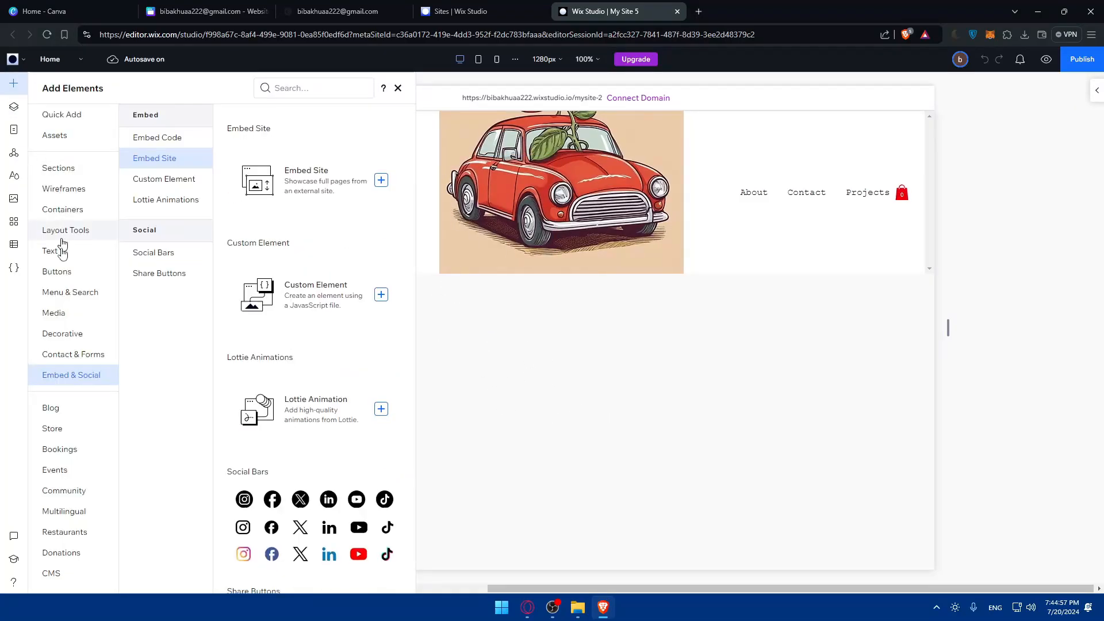
drag(288, 184, 444, 307)
drag(314, 350, 109, 168)
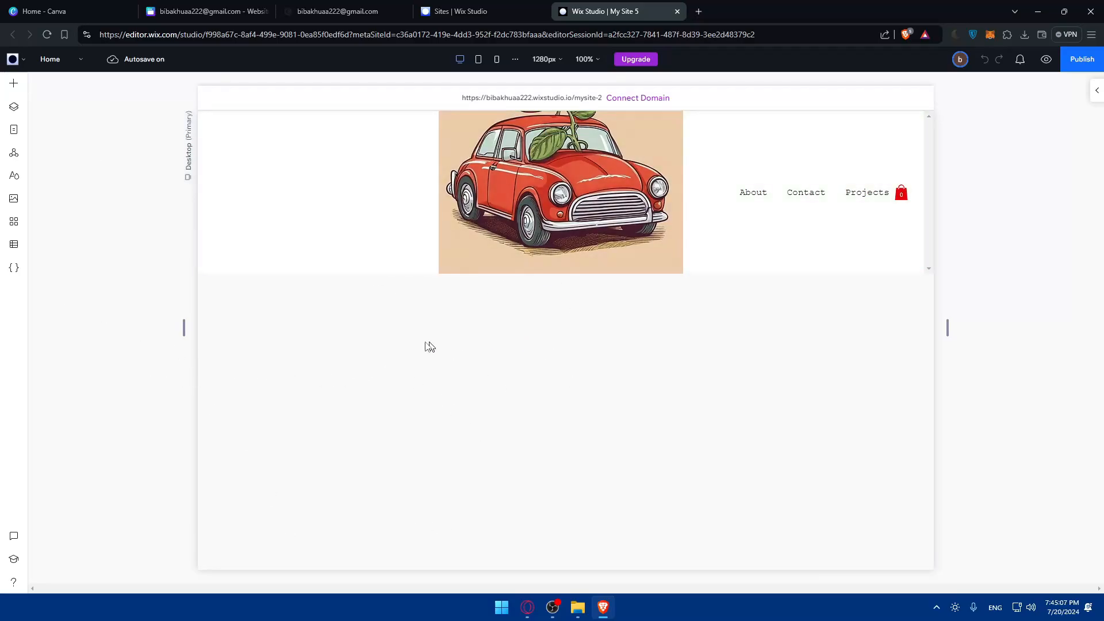
- Drag an Embed Site element into the header and place it at the header's top-left over the car image
click(15, 85)
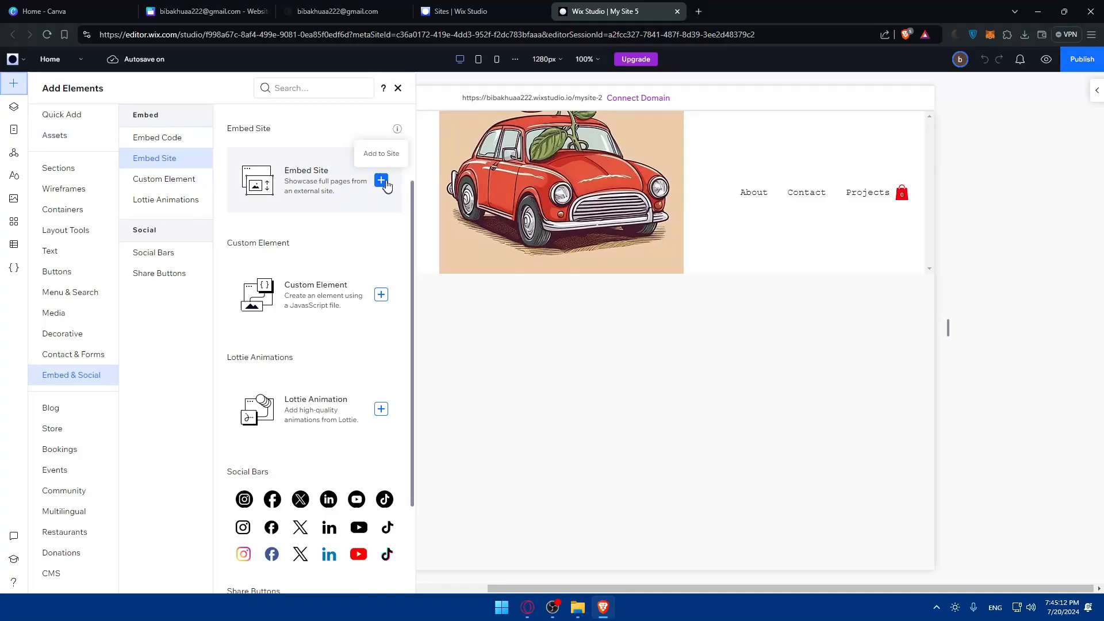
drag(382, 180, 442, 174)
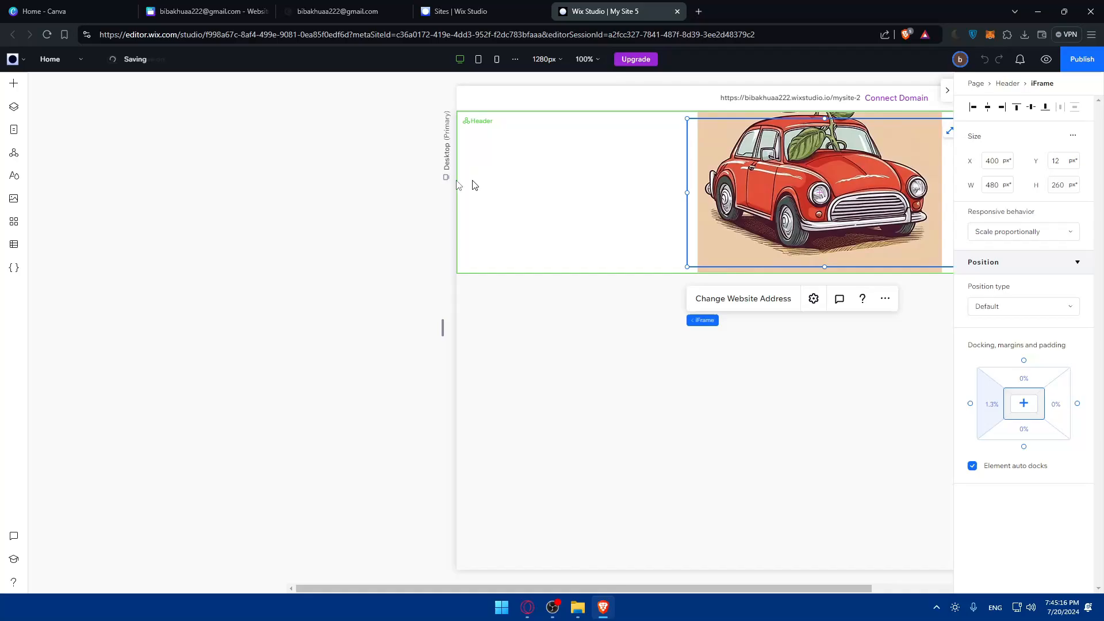
drag(493, 181, 557, 311)
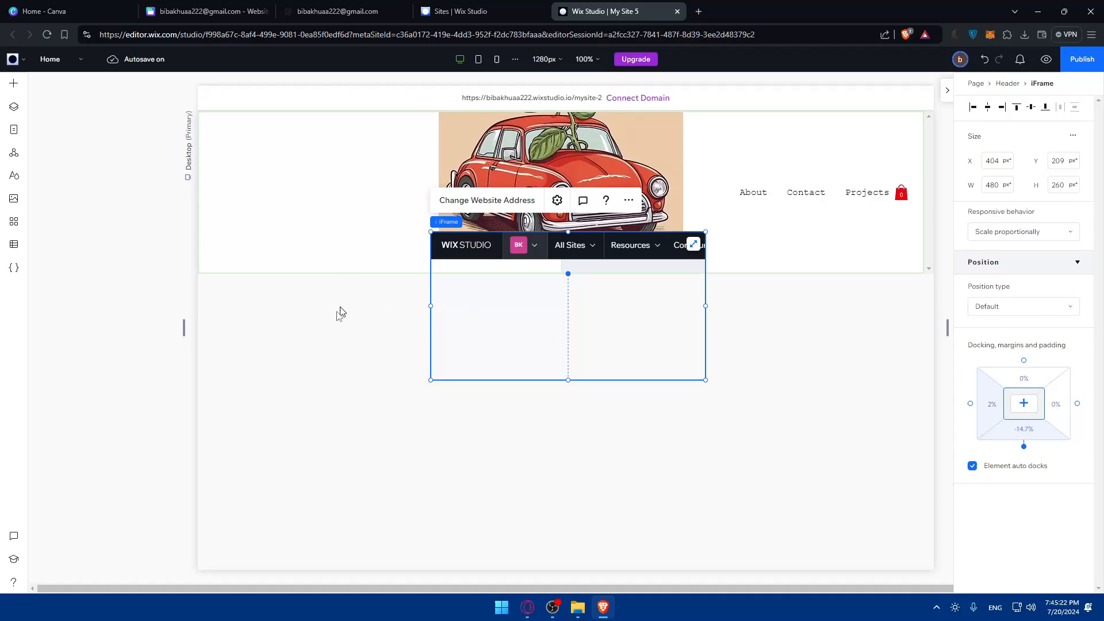
click(320, 247)
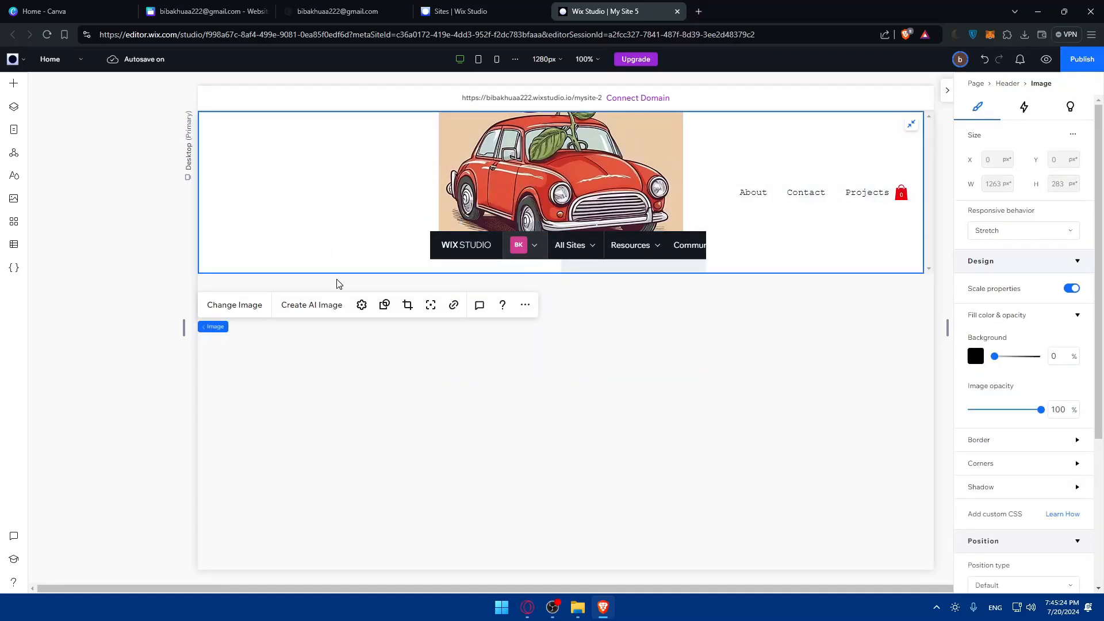
click(466, 251)
drag(466, 251, 269, 130)
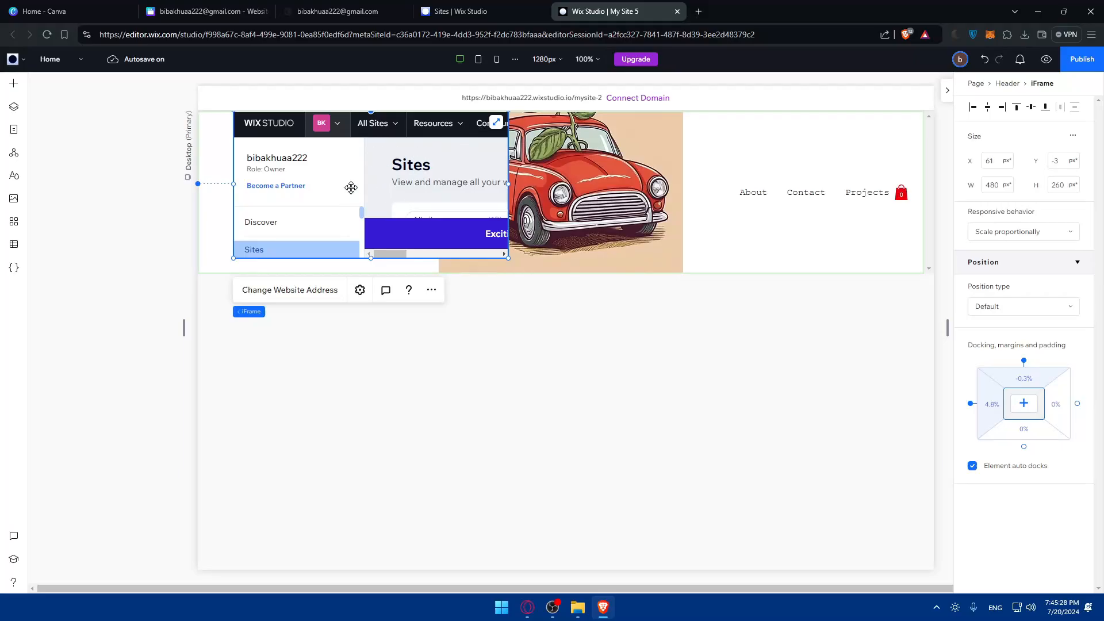
- Delete the embedded site from the header and collapse the Header in the Layers panel
key(Delete)
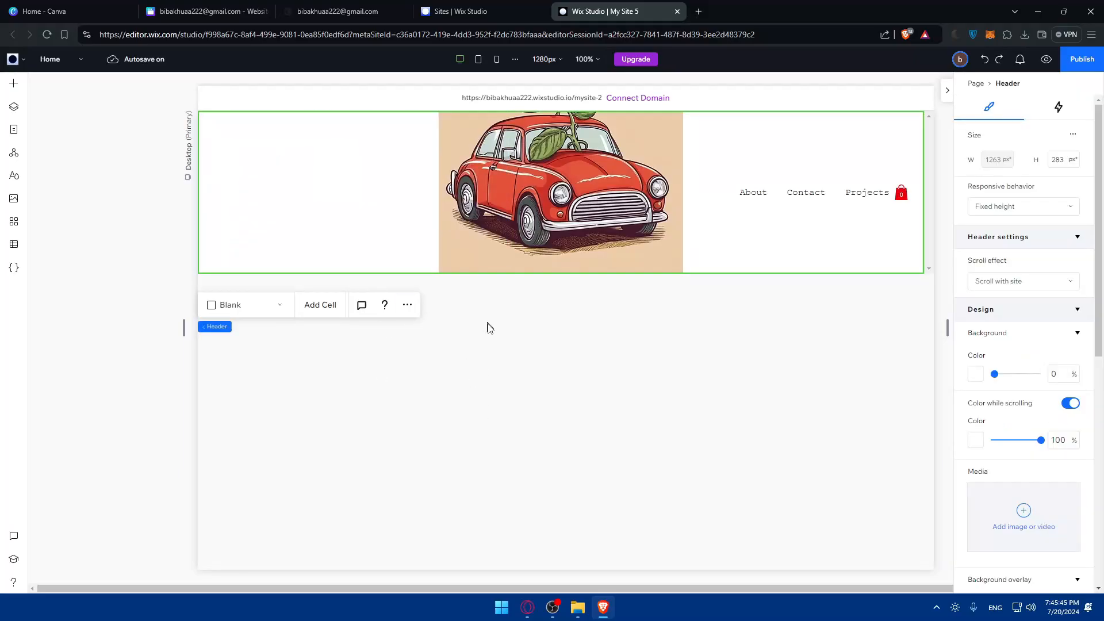
click(320, 262)
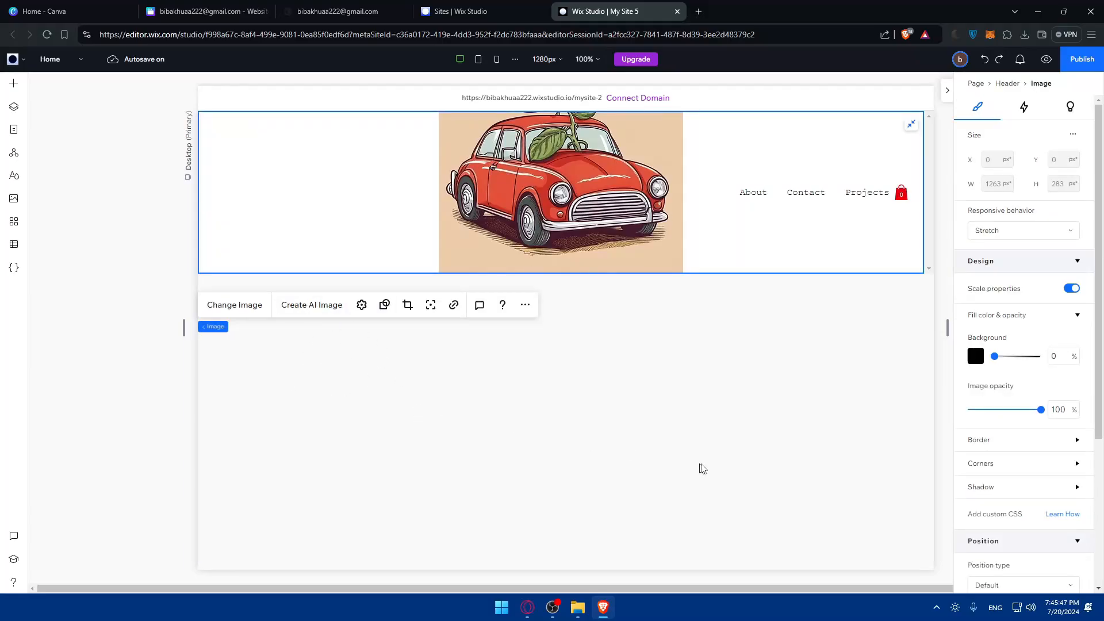
click(14, 107)
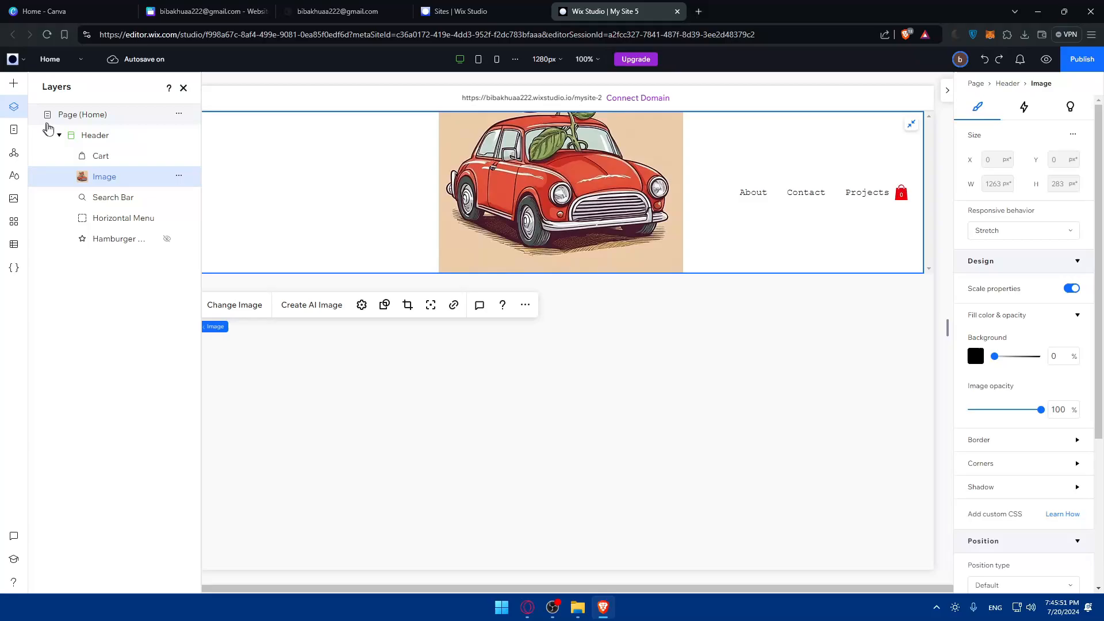
click(59, 135)
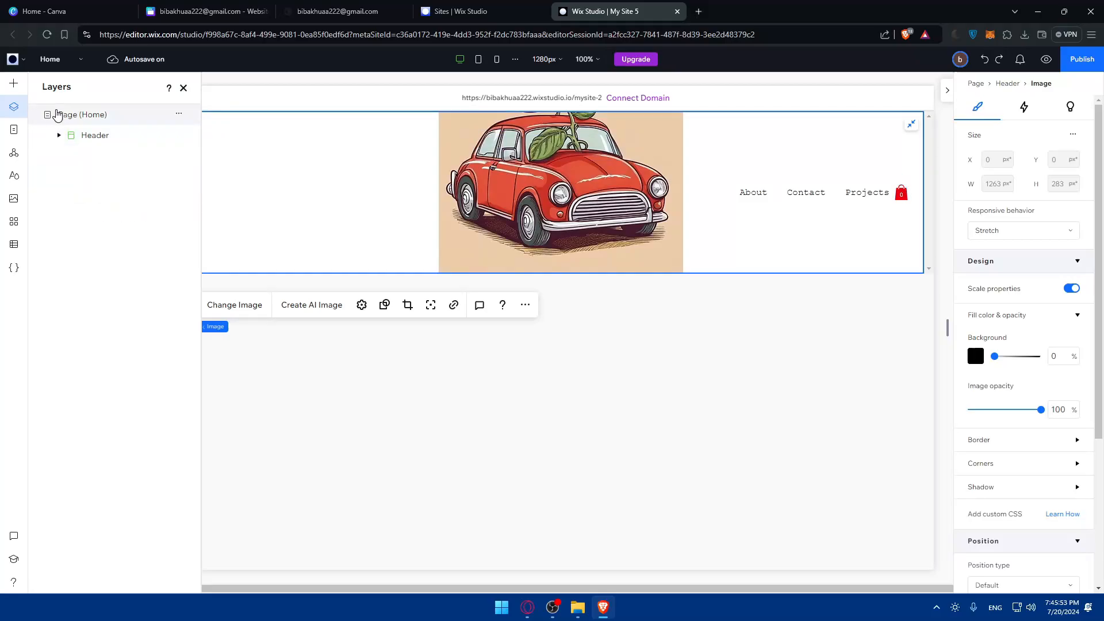
- Add a new blank page named 'test' from the Pages panel
click(19, 134)
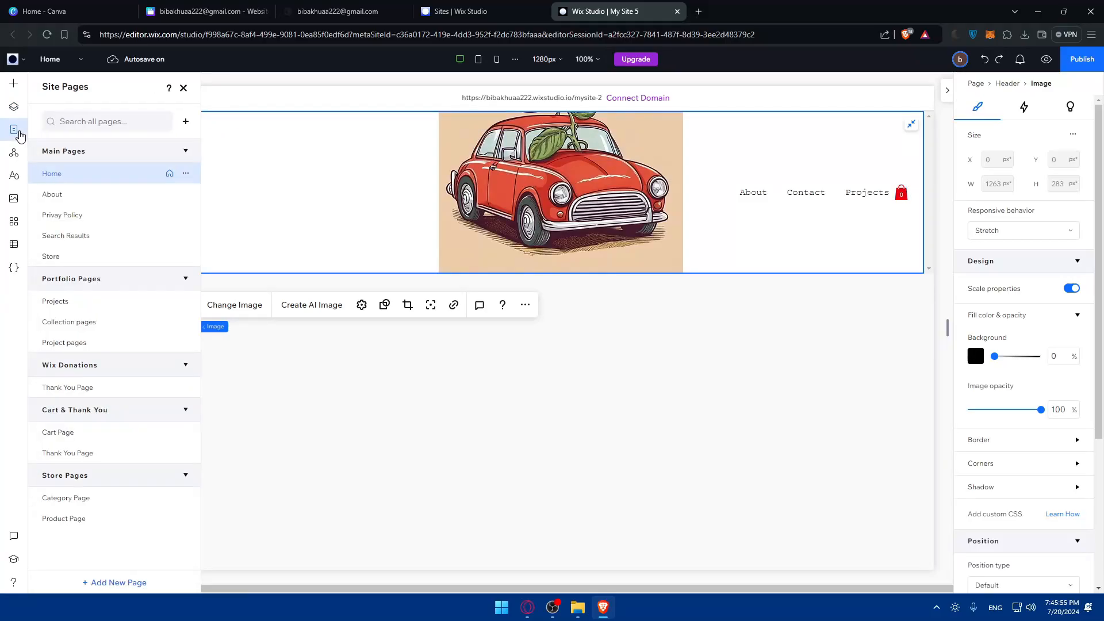
click(184, 122)
click(214, 163)
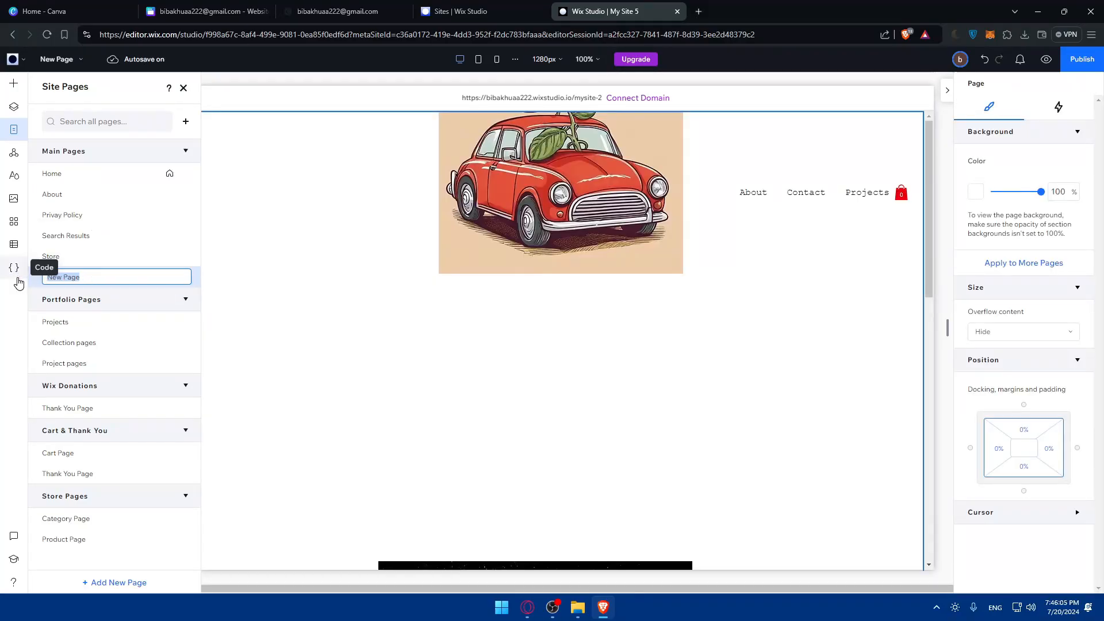
text(test)
key(Return)
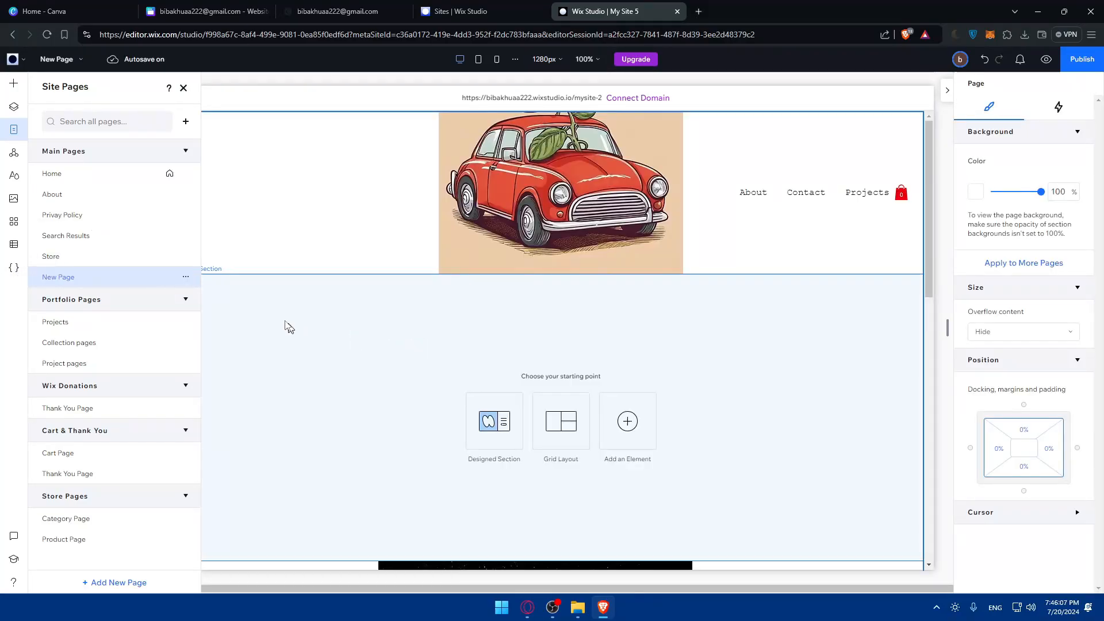
scroll(392, 387, down, 2)
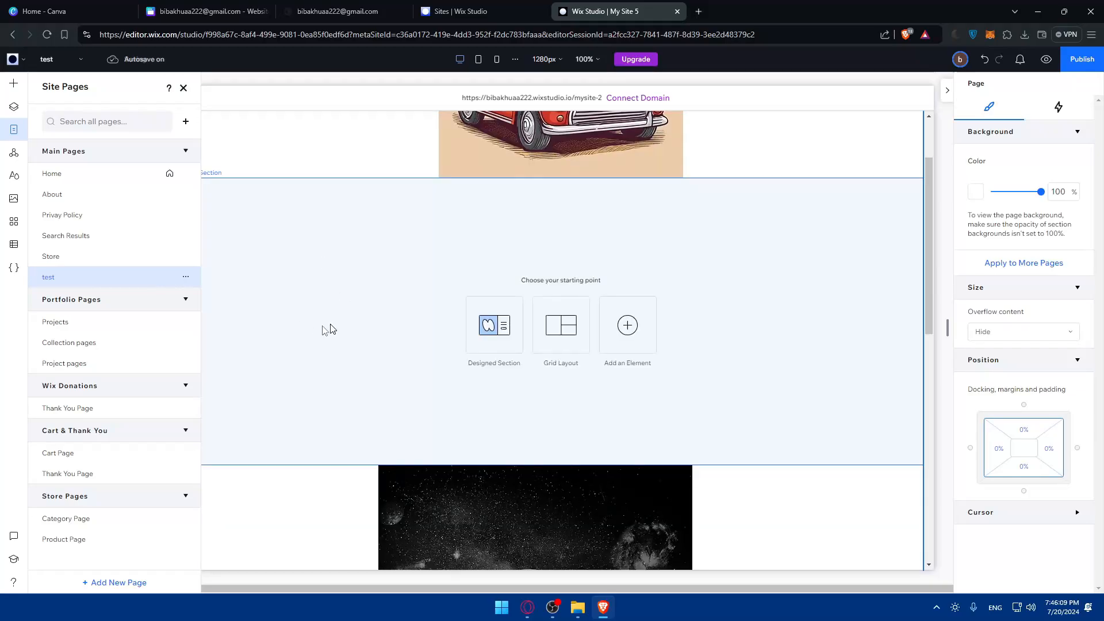
- Drop an Embed Site element into the test page's empty section and size it to 878 × 475 px
click(625, 325)
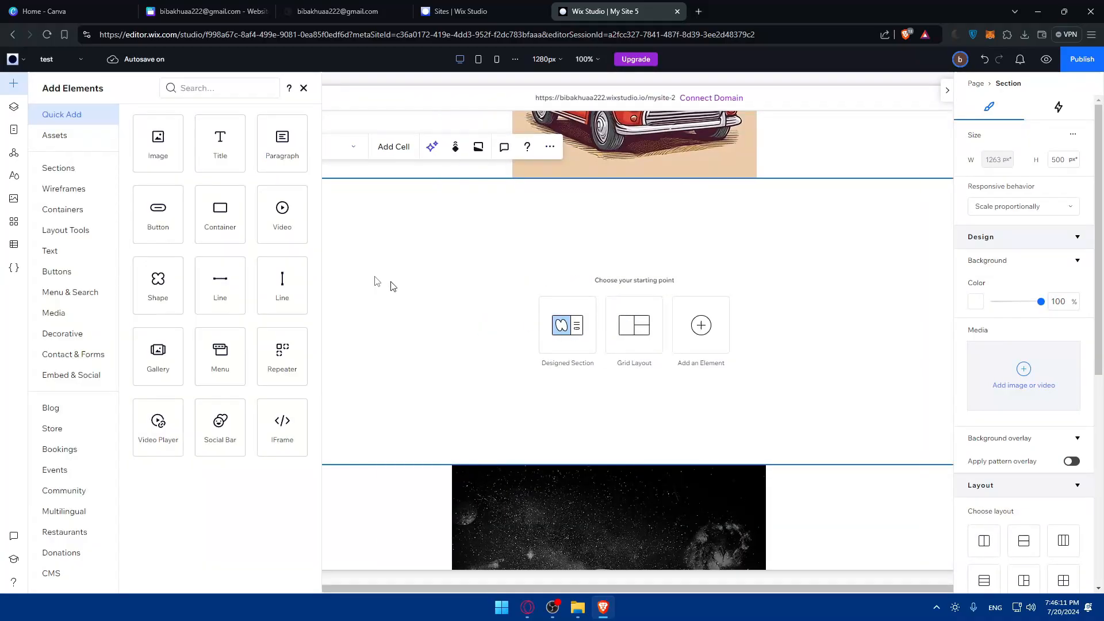
click(68, 379)
scroll(192, 183, down, 2)
drag(296, 175, 608, 340)
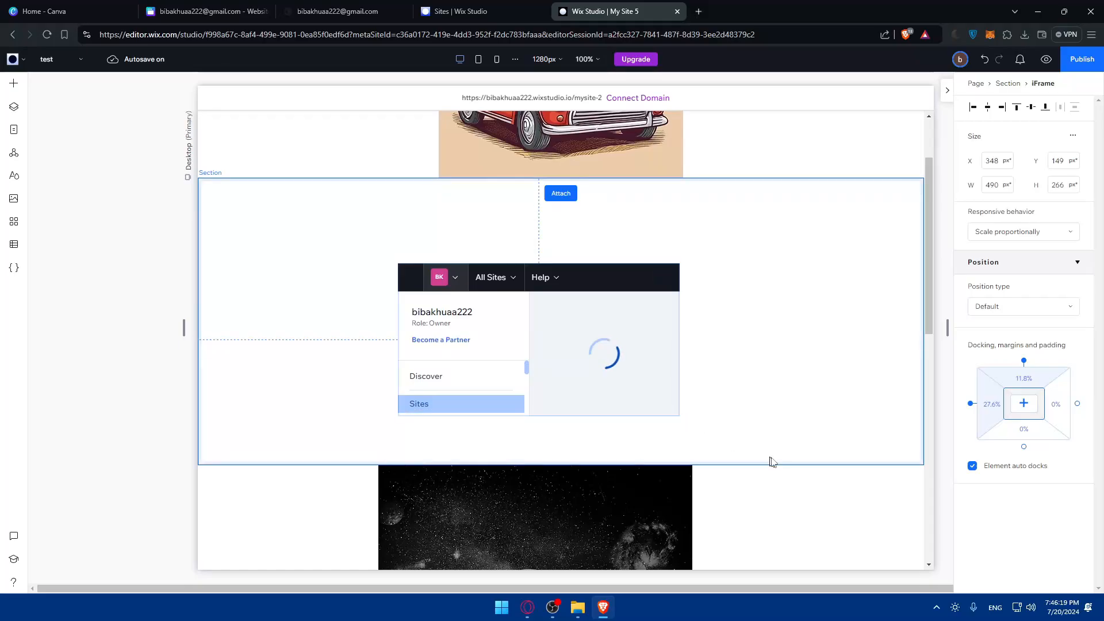
drag(770, 462, 771, 464)
drag(621, 365, 538, 269)
drag(685, 370, 816, 479)
drag(603, 301, 609, 314)
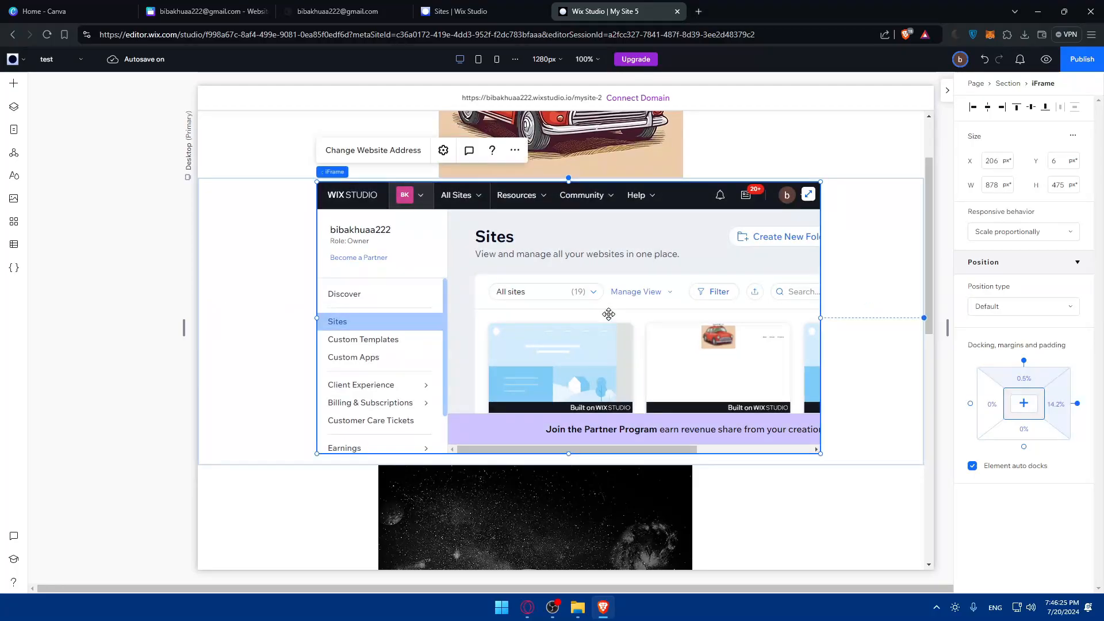
- Paste the canva.site URL as the embed's website address and apply it with Update
click(391, 150)
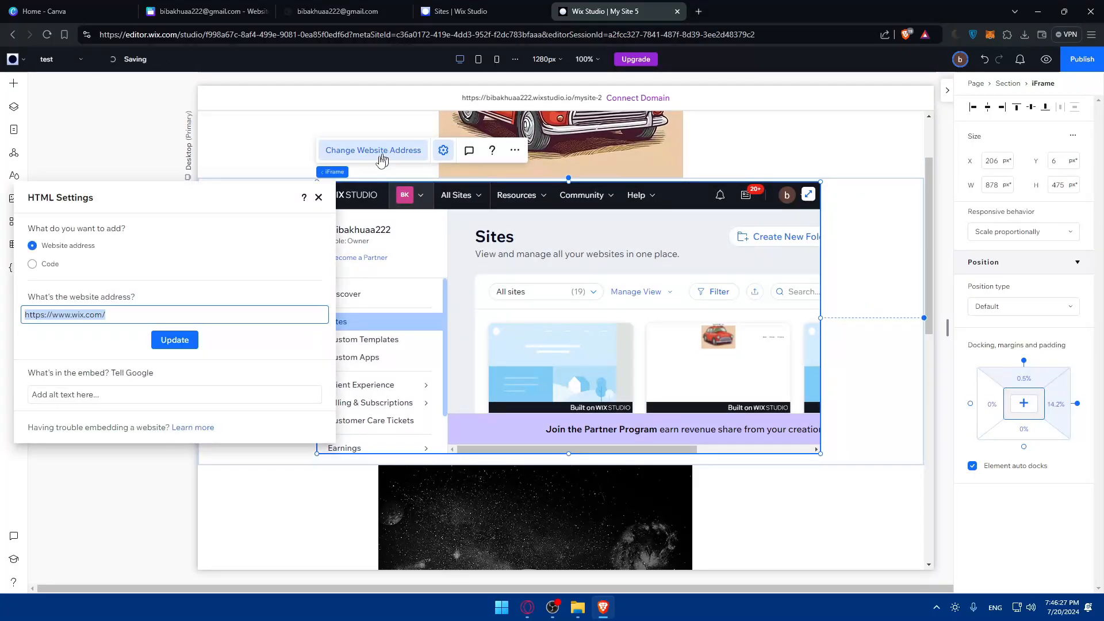
drag(100, 313, 100, 314)
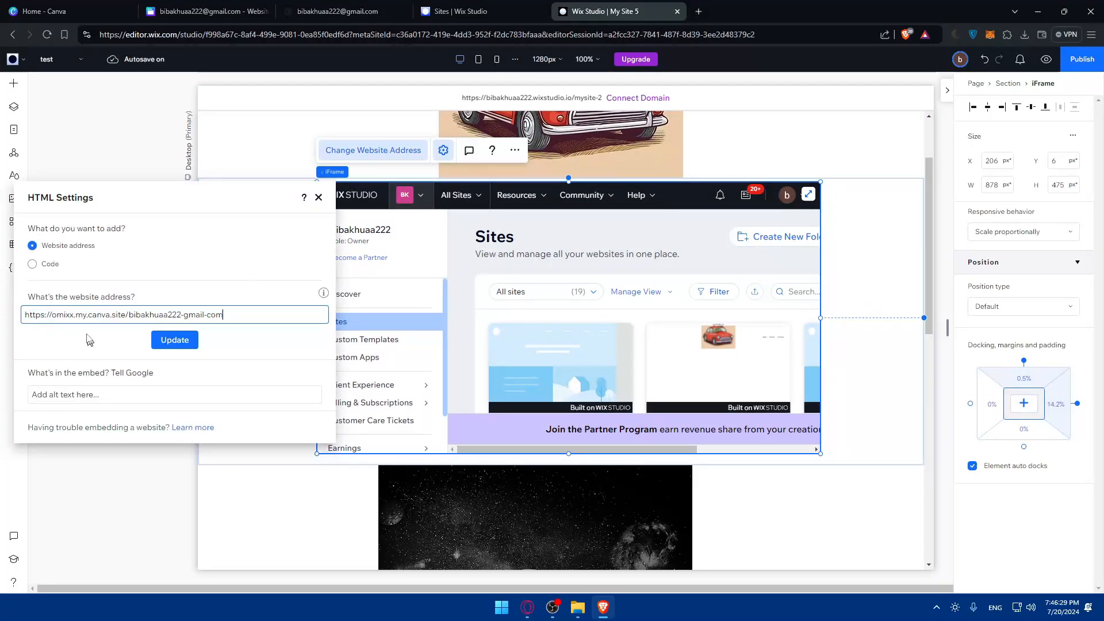
click(165, 342)
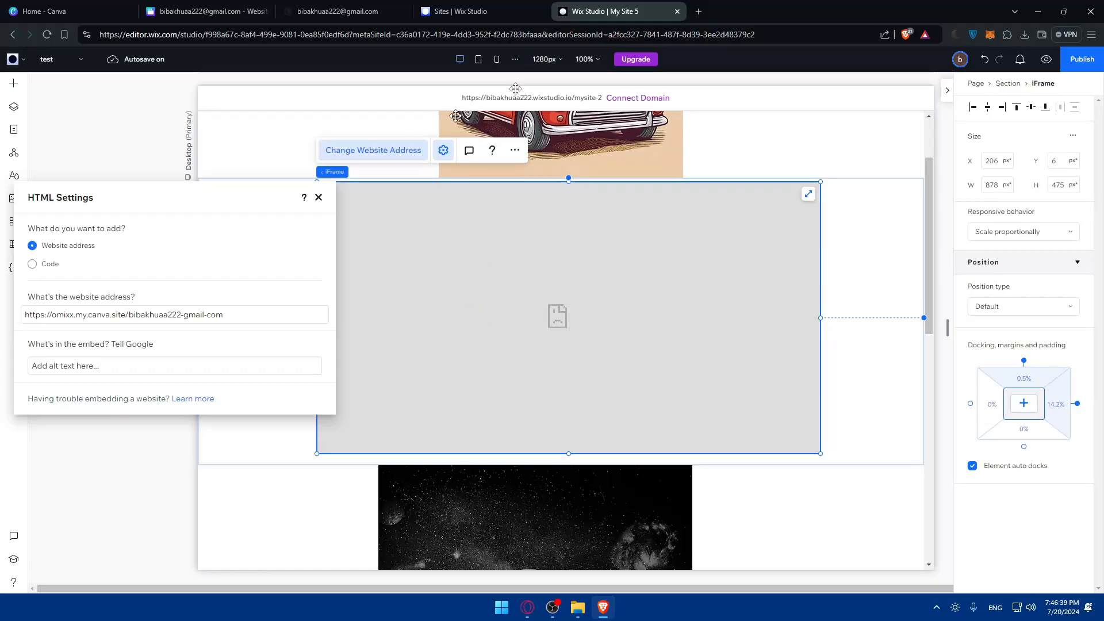
- Verify the Canva site URL loads in a new tab, then close the address settings
click(698, 11)
key(Return)
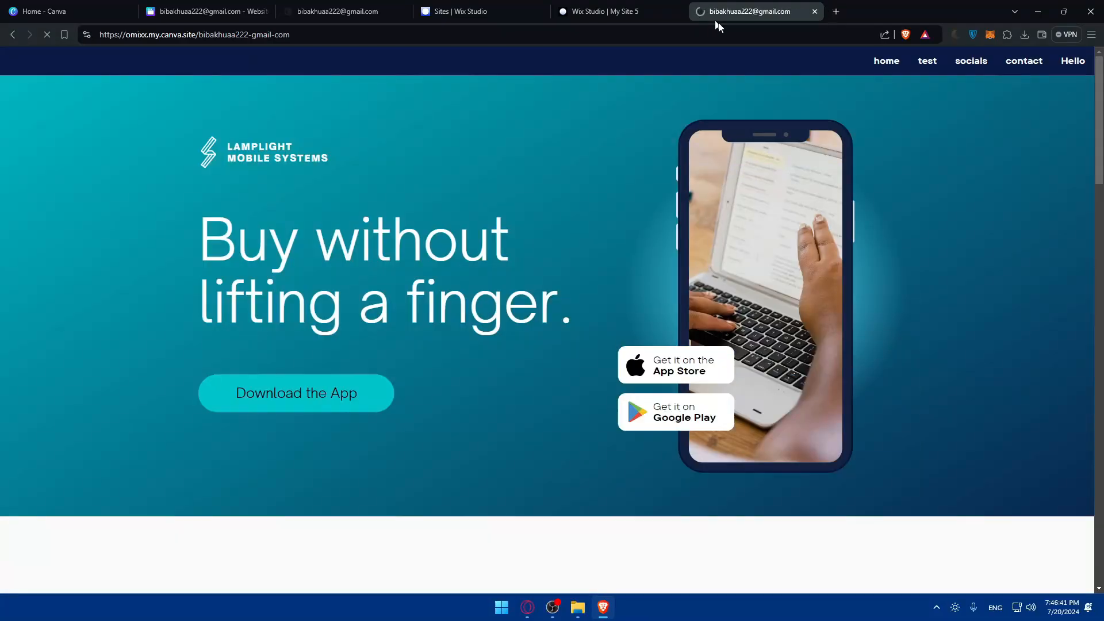
click(814, 13)
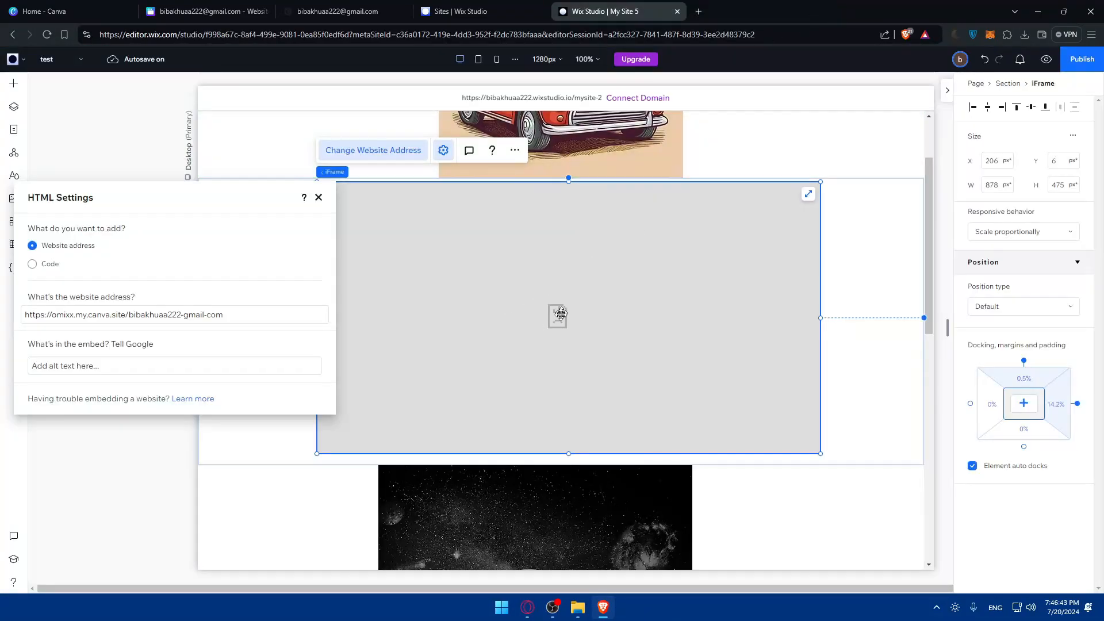
click(632, 284)
- Preview the test page, then select the Canva embed still showing a broken-page placeholder
click(1046, 59)
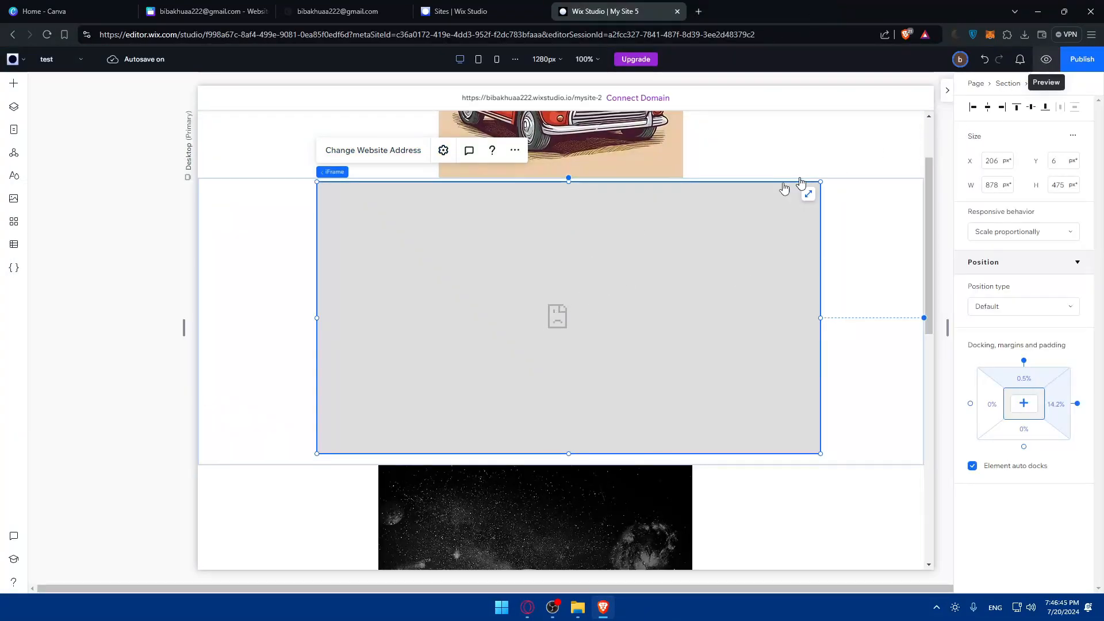
scroll(535, 246, down, 2)
scroll(534, 259, up, 3)
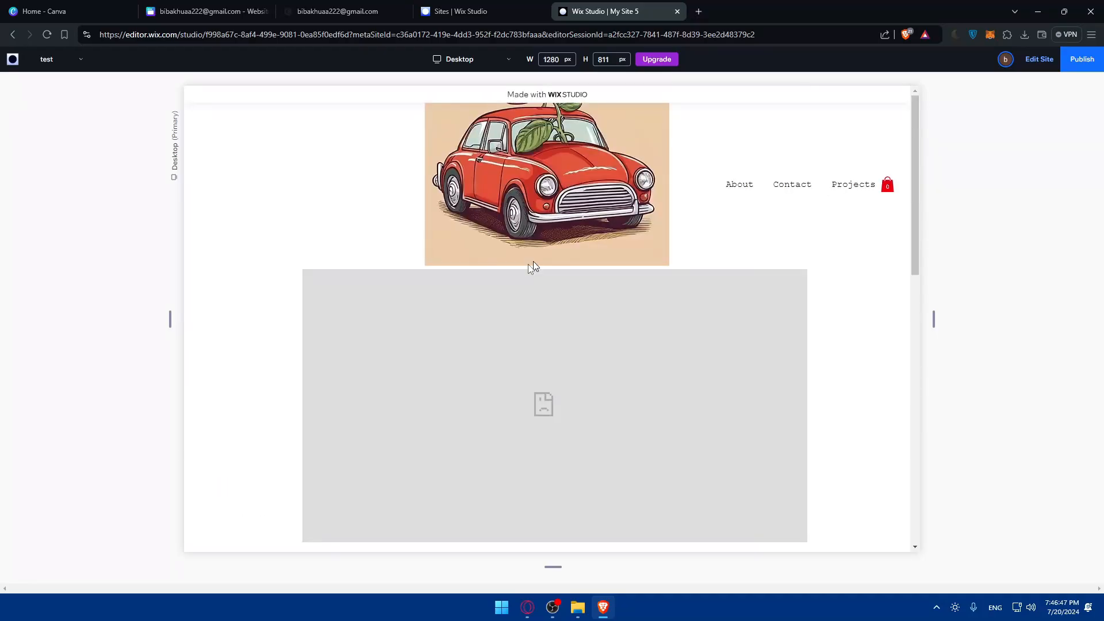
scroll(533, 258, down, 2)
scroll(540, 247, up, 1)
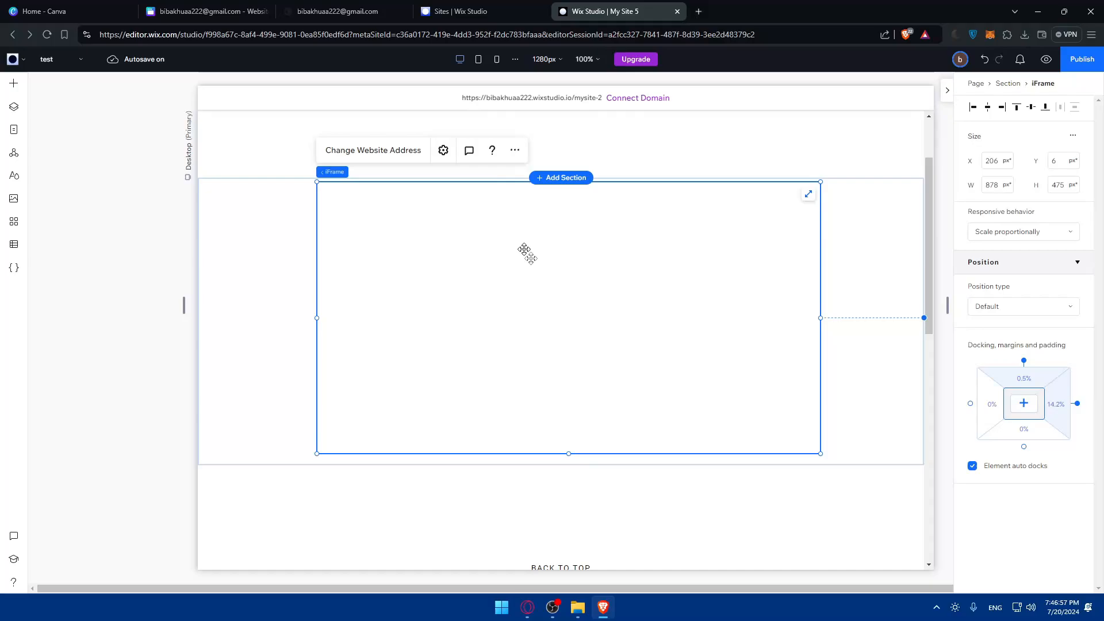
click(373, 150)
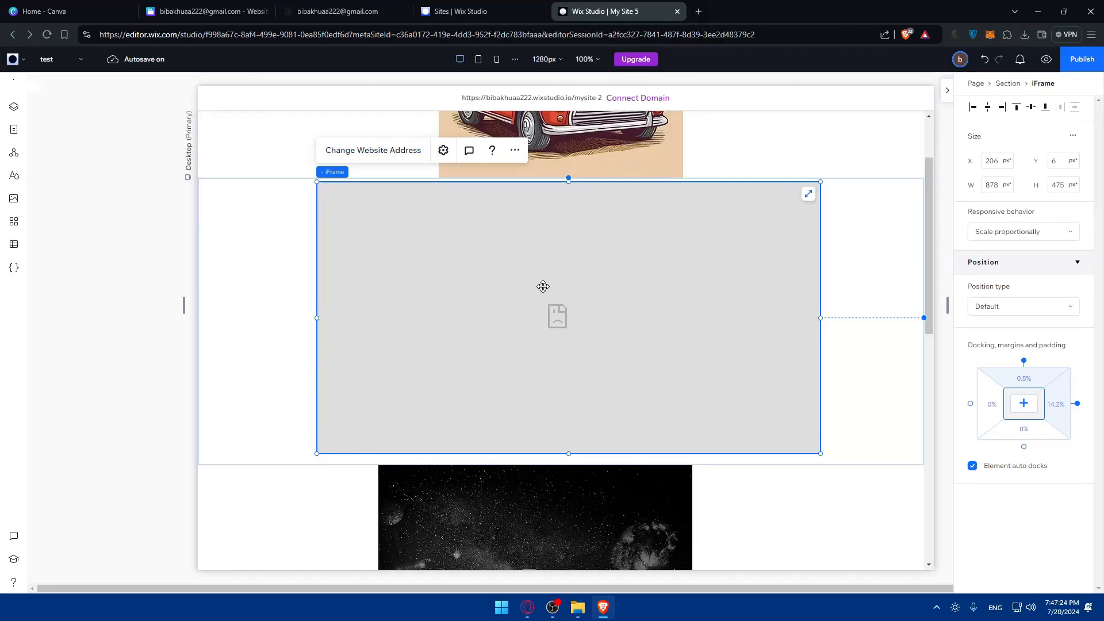
- Switch the iFrame embed setting from website address to Code
click(469, 150)
click(443, 151)
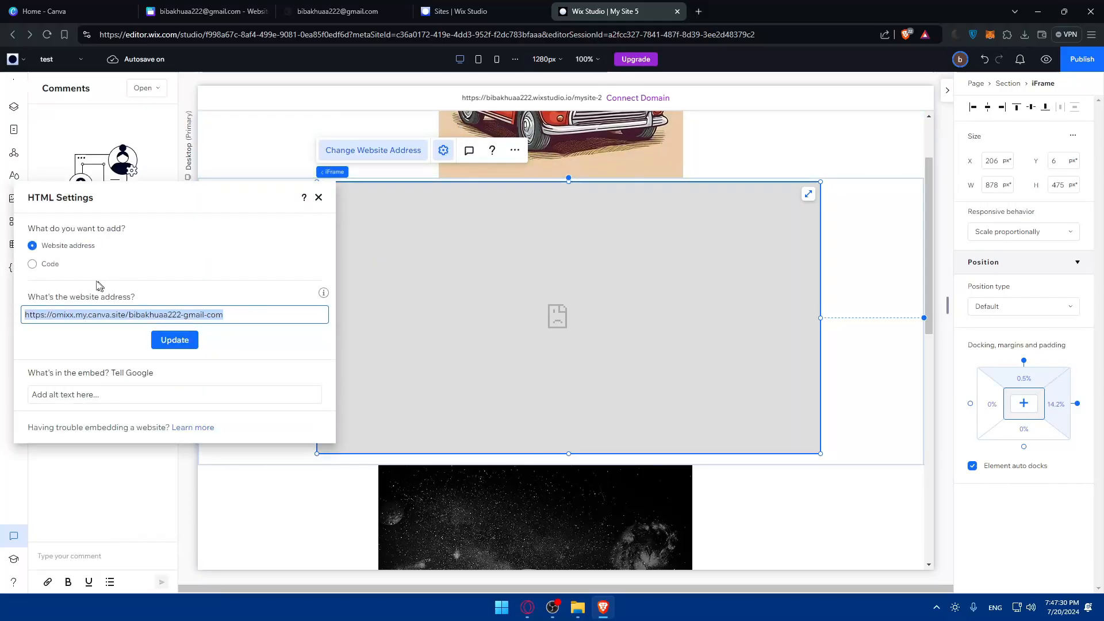
click(48, 266)
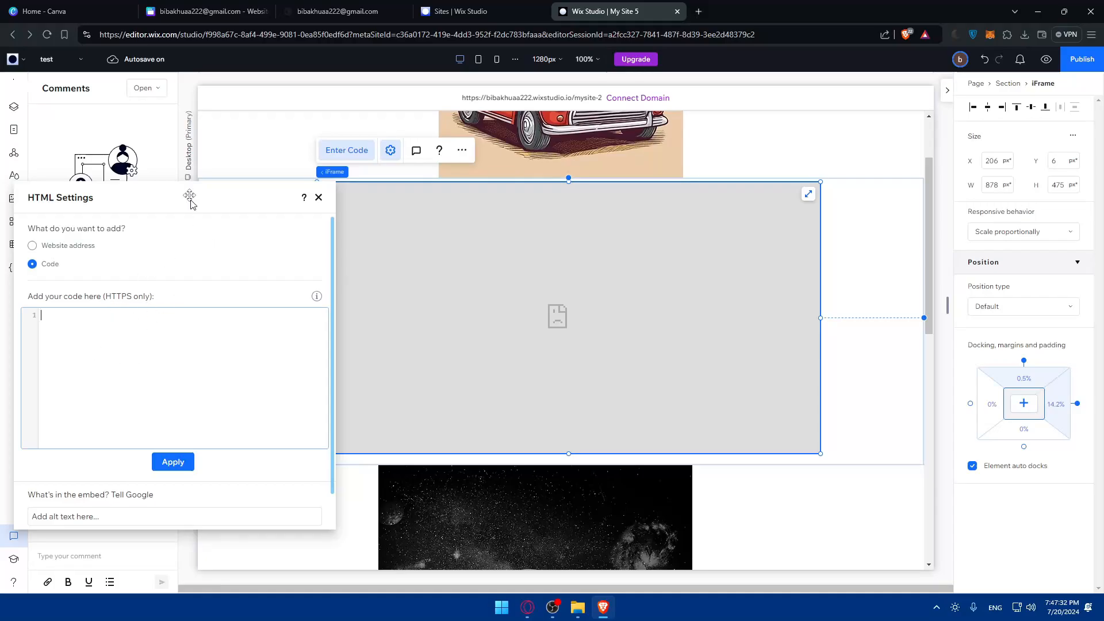
- Check the Canva design and published site tabs, then close the empty HTML Settings
click(207, 11)
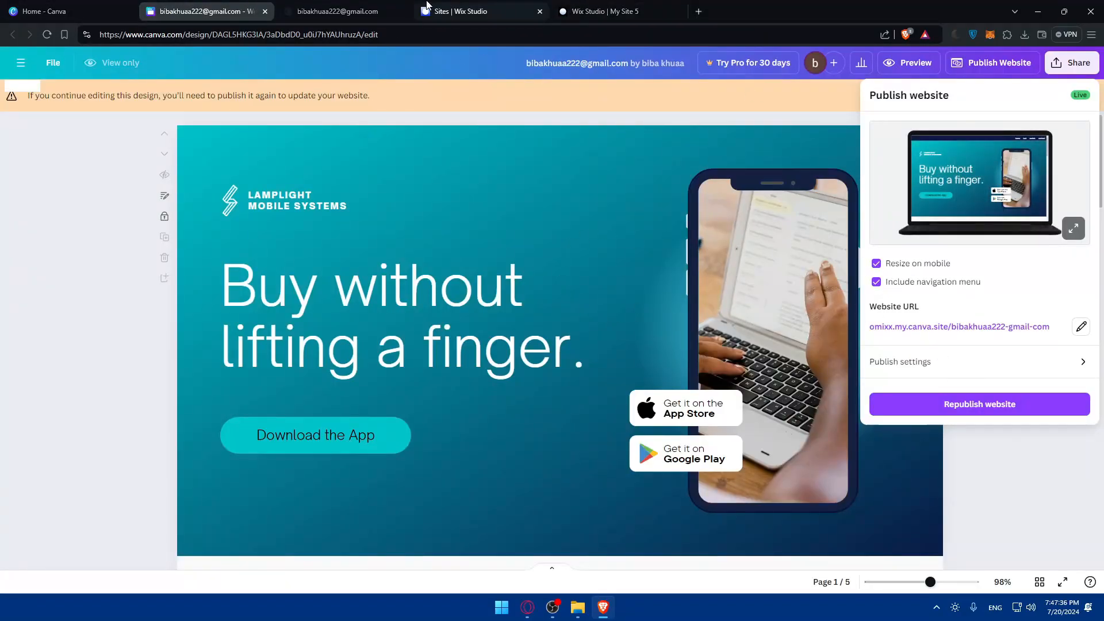
click(342, 11)
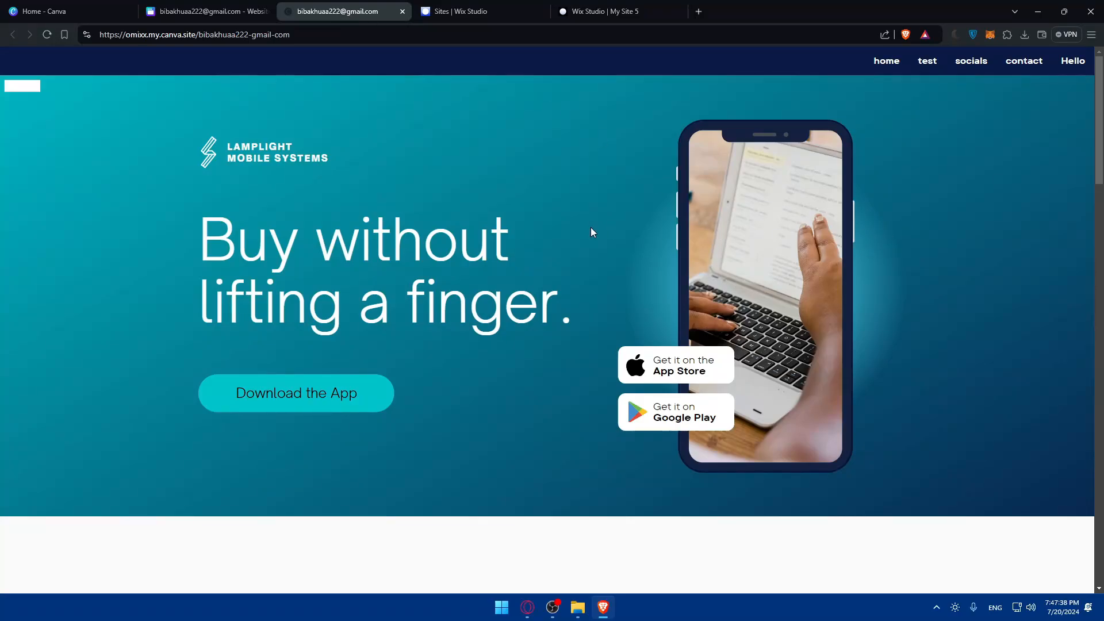
click(639, 11)
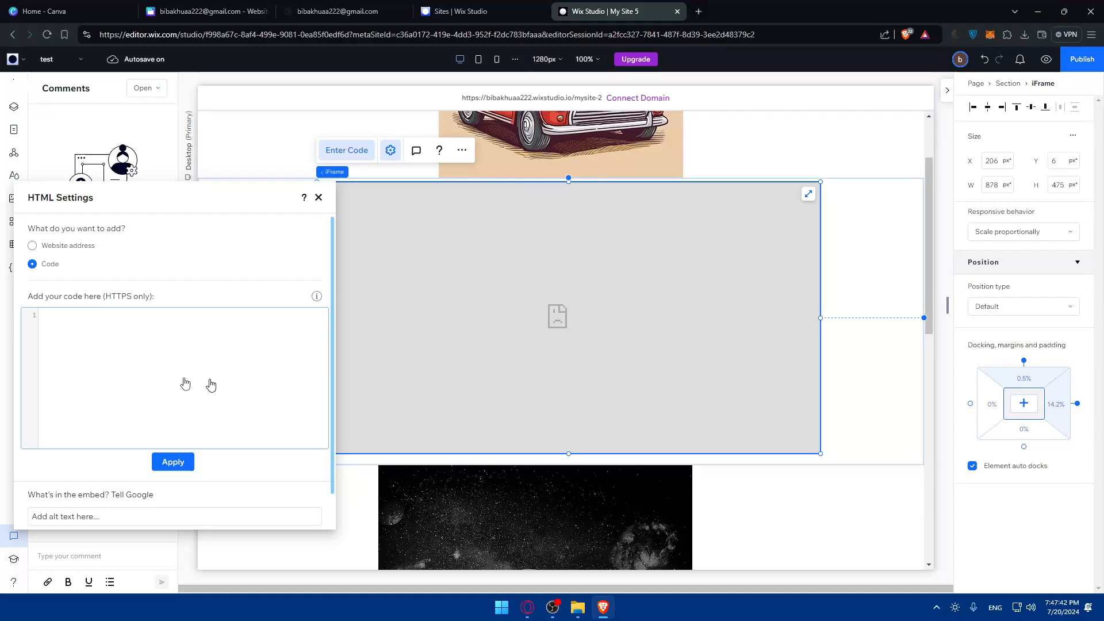
scroll(185, 382, down, 1)
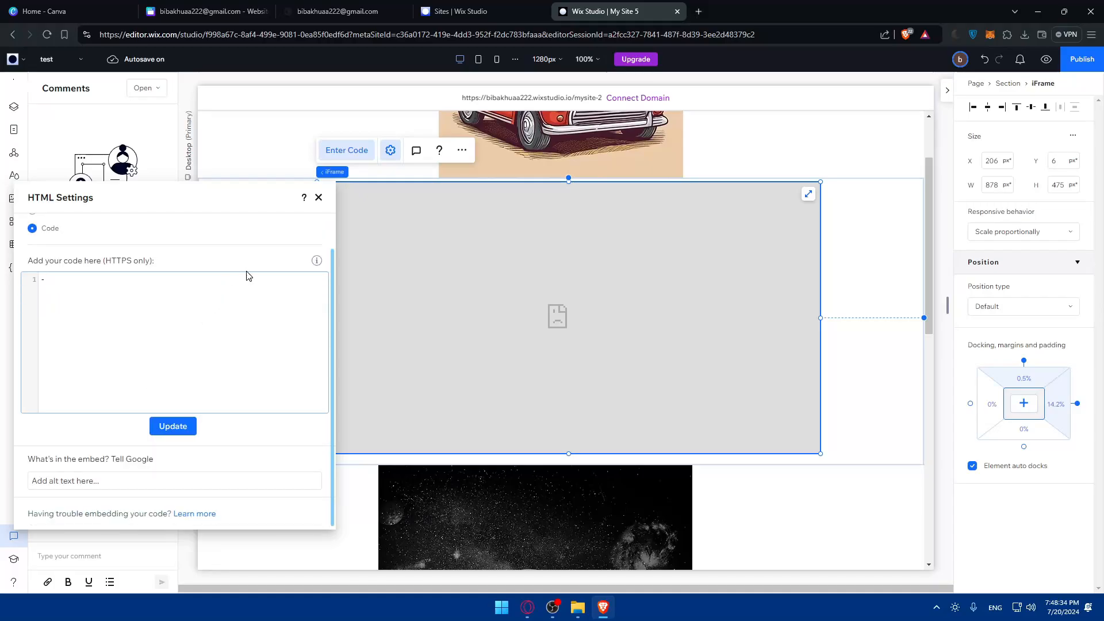
click(398, 234)
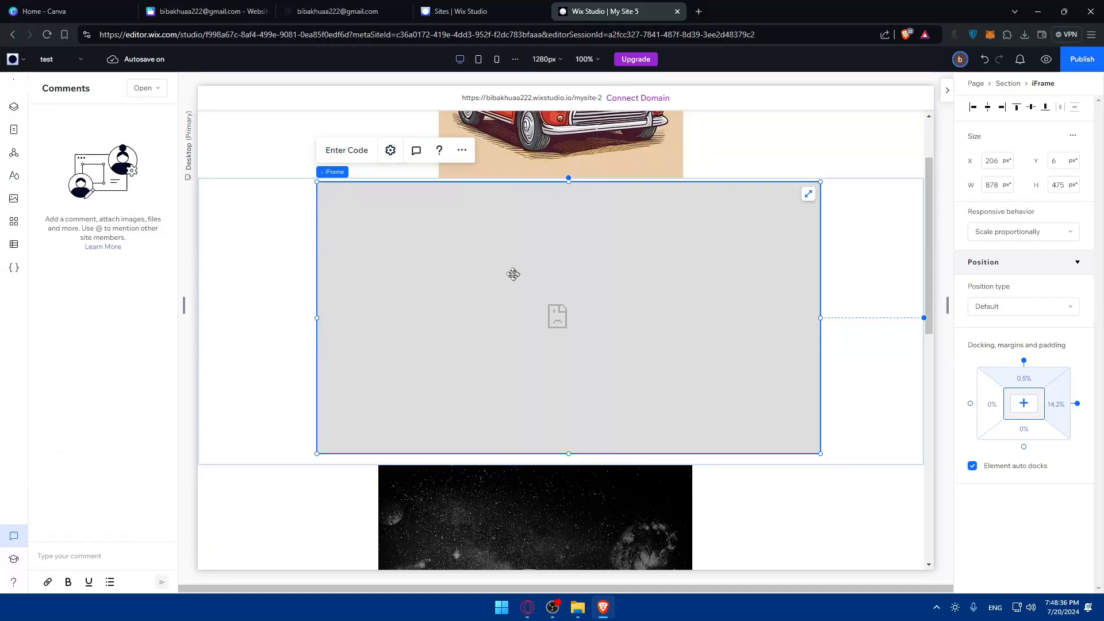
click(699, 11)
- Load zapier.com, briefly trying it in a private window before closing that
text(zapier.com)
key(Return)
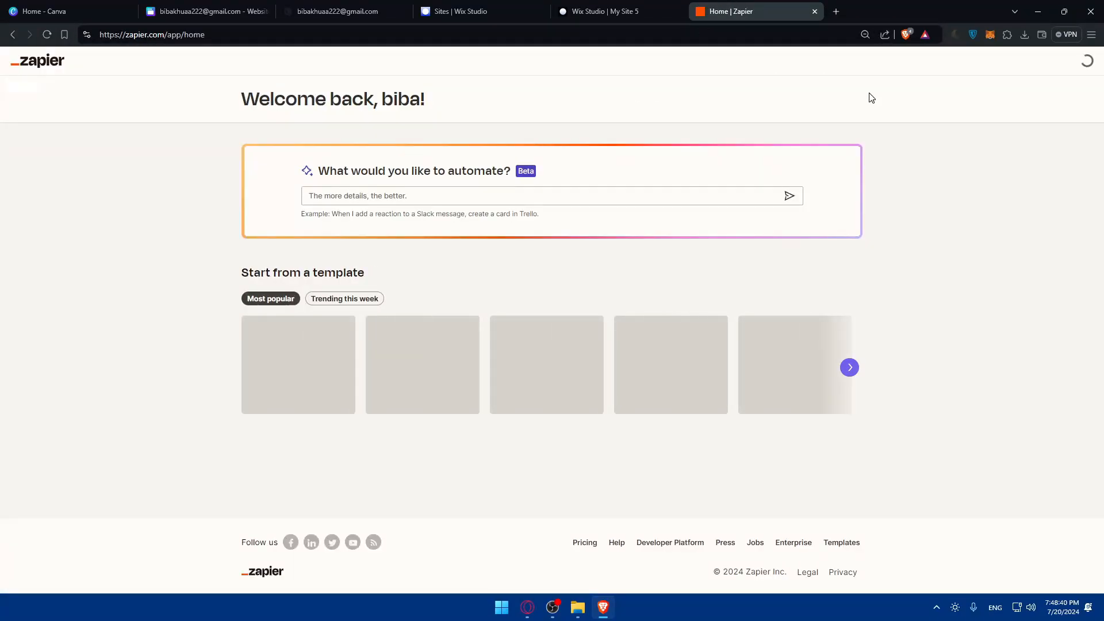
key(ctrl+shift+n)
text(zapier.com)
key(Return)
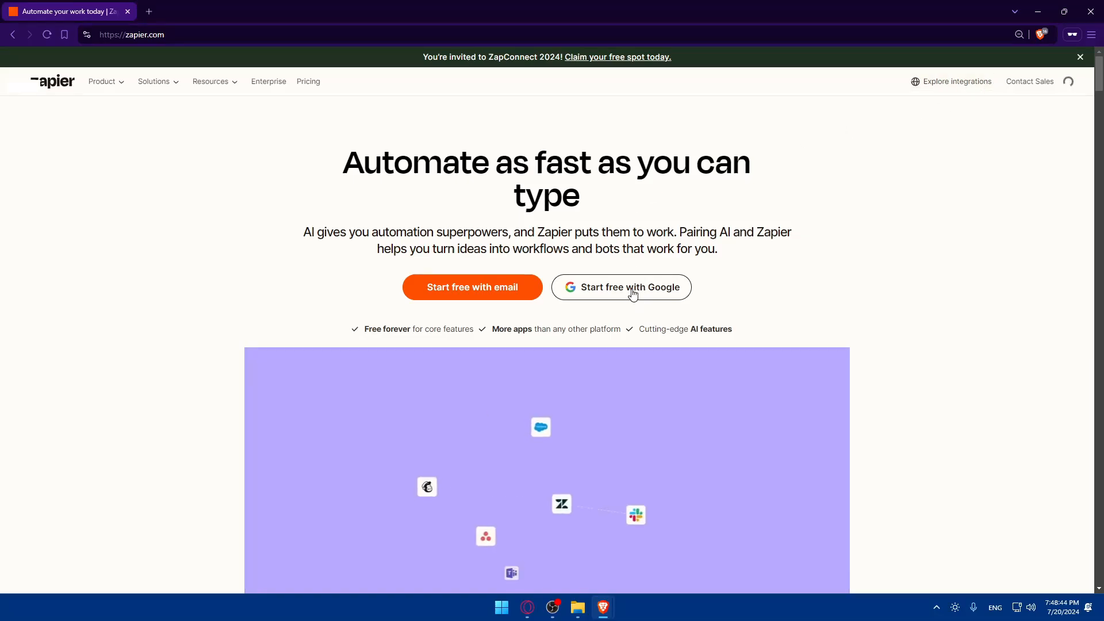
click(1090, 12)
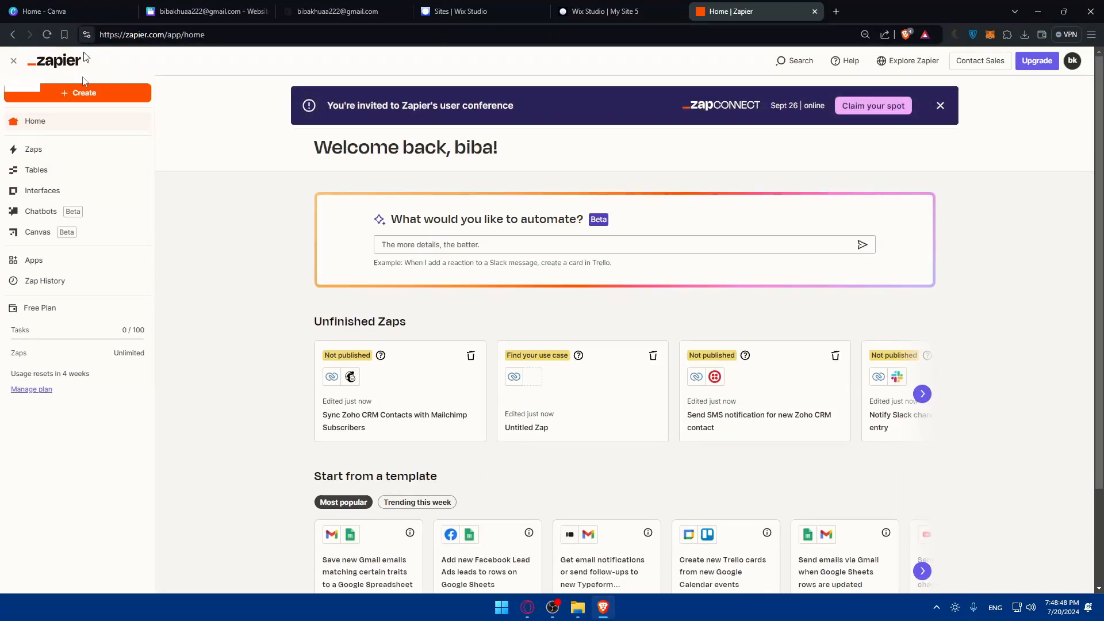
- Search Zapier's Apps for 'wi' and start connecting Wix
click(51, 262)
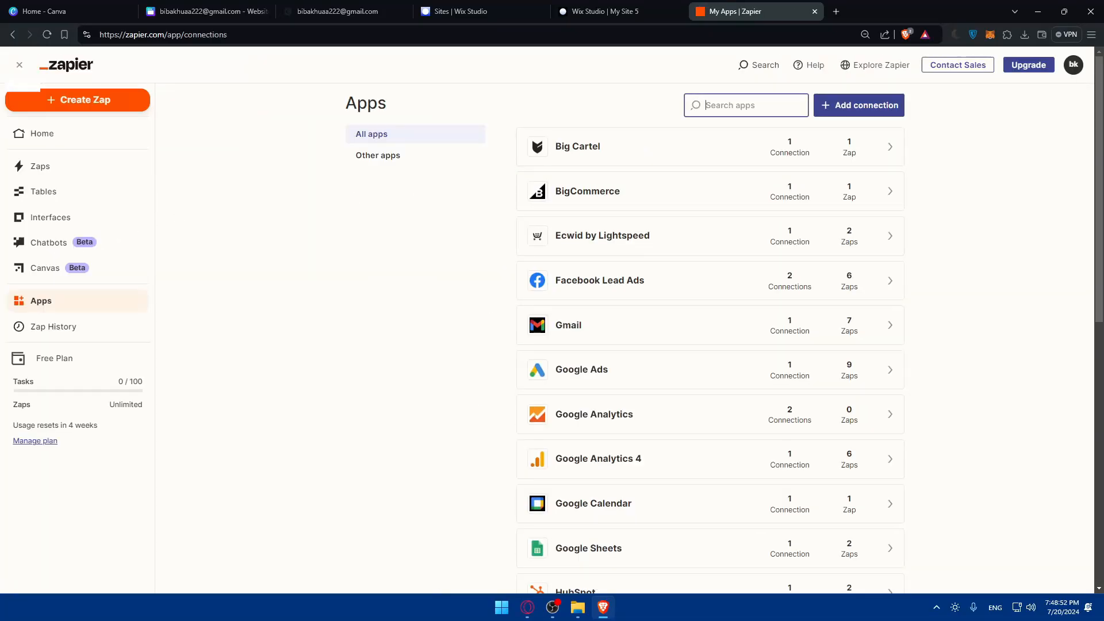
text(wix)
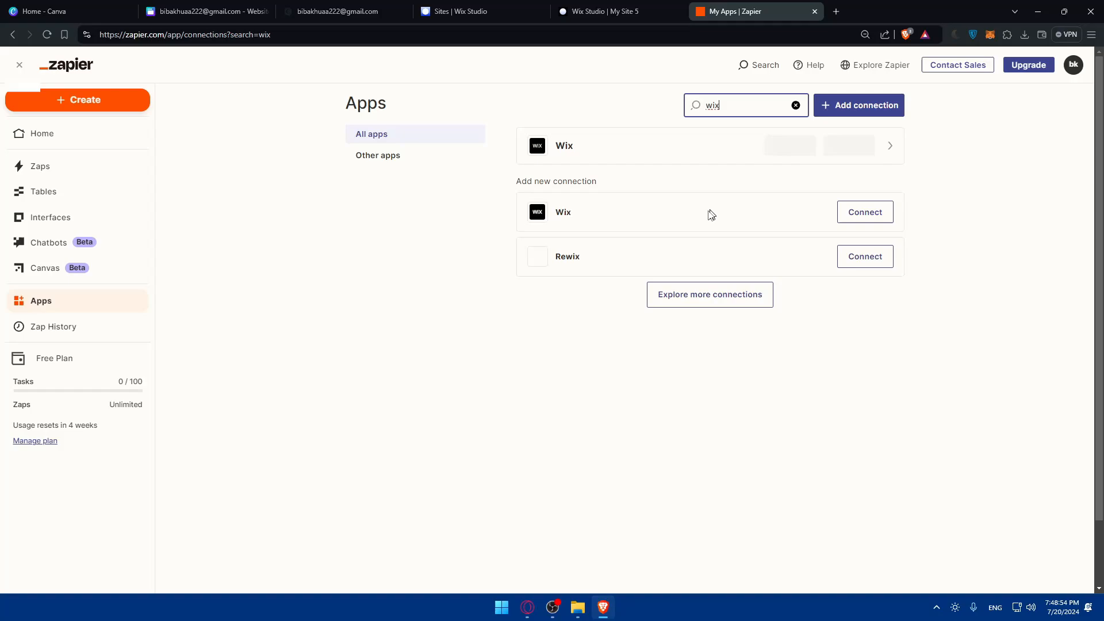
click(862, 220)
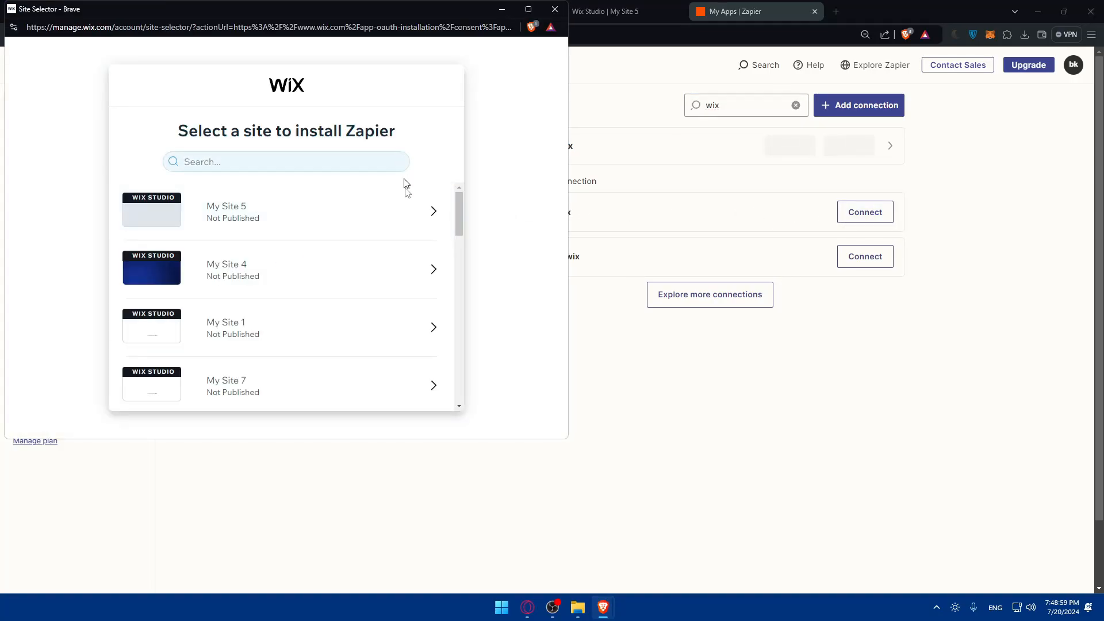
- Install Zapier on the Wix site My Site 5 and agree, then return to the app search
scroll(303, 246, down, 5)
scroll(394, 253, down, 2)
scroll(399, 246, up, 8)
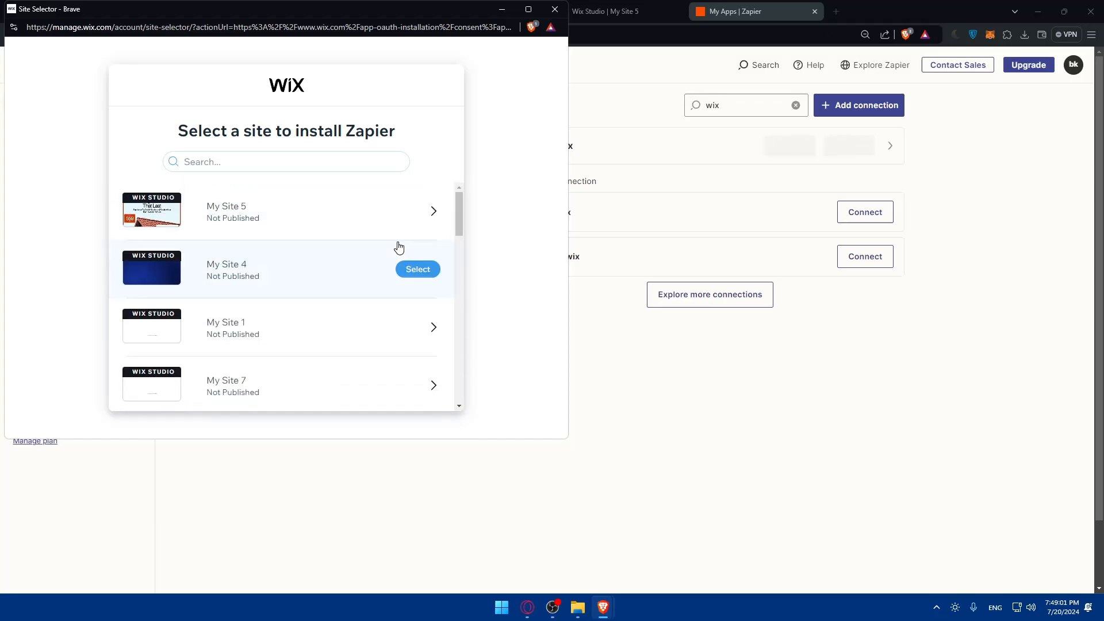
click(409, 212)
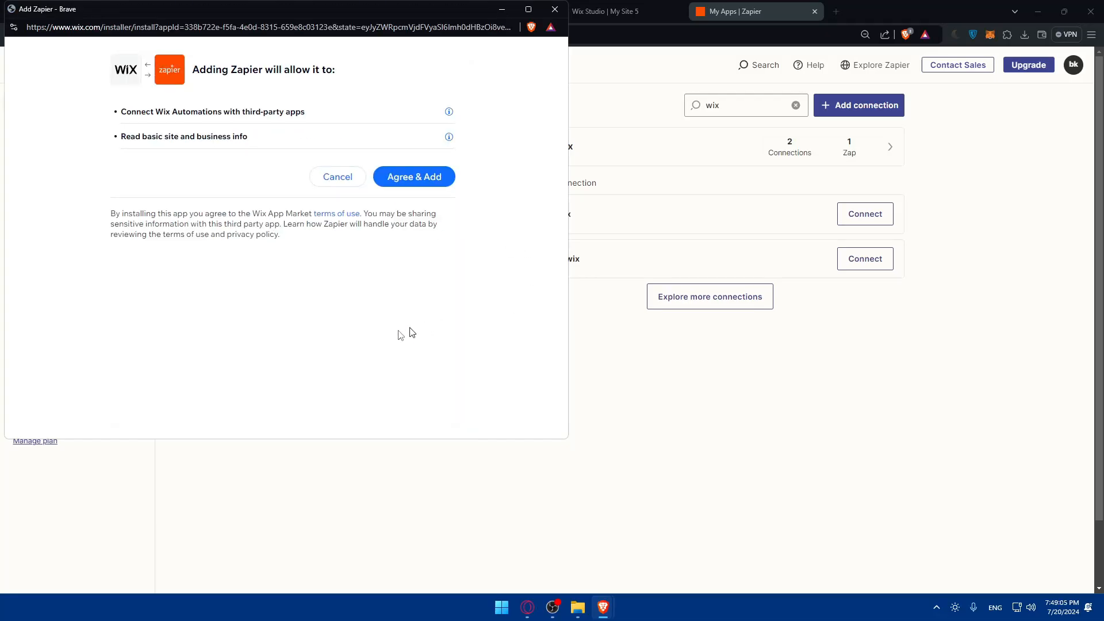
click(414, 175)
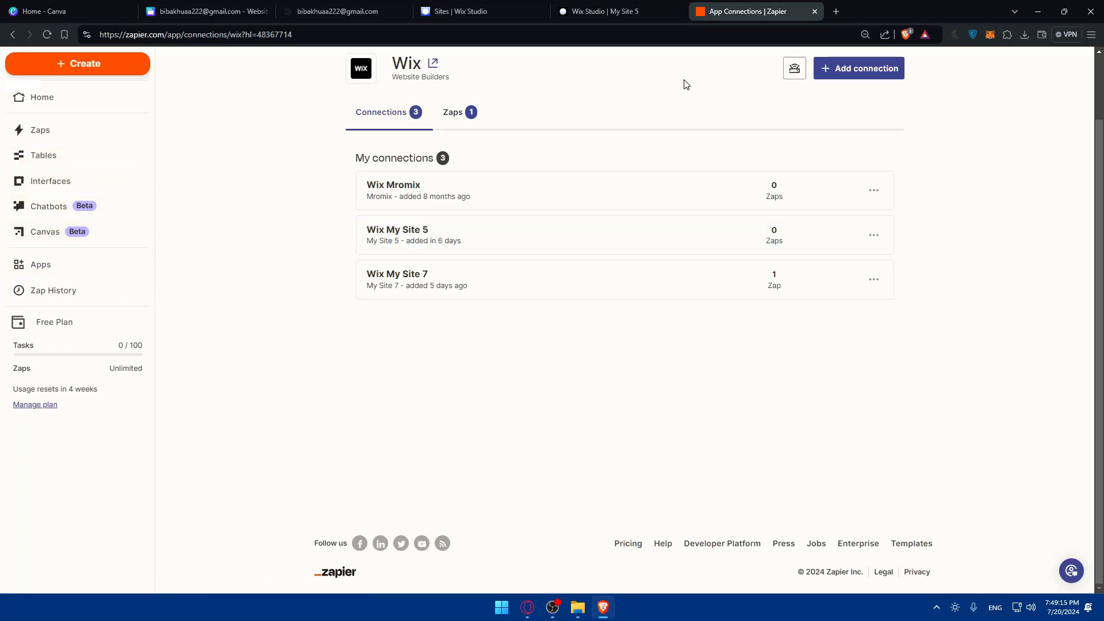
key(alt+Left)
click(711, 105)
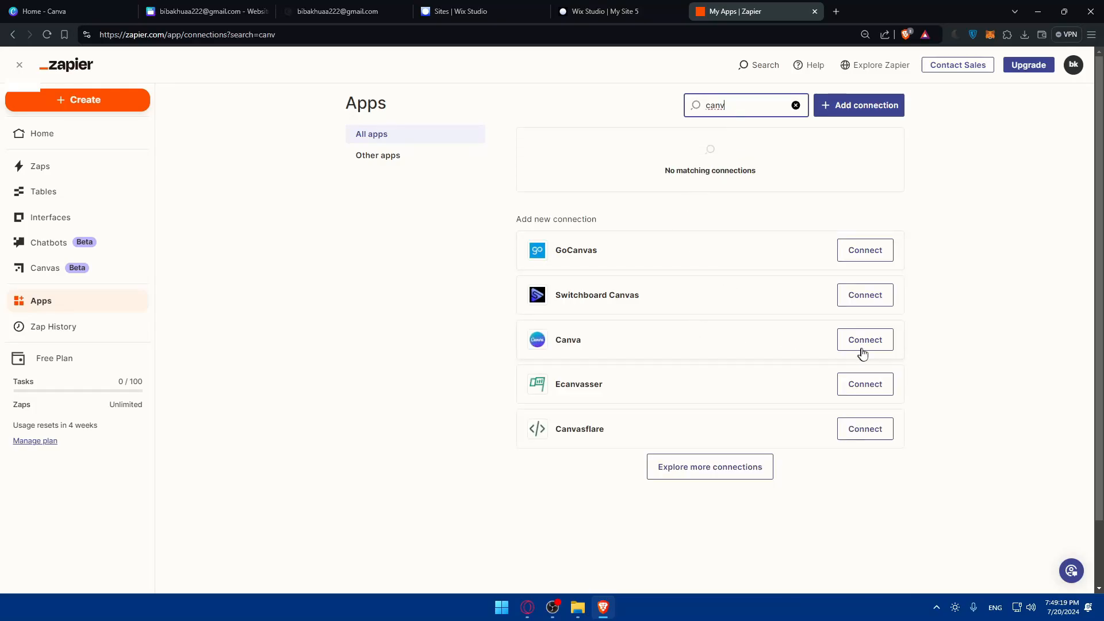
- Connect a Canva account to Zapier by allowing access in the authorization popup
click(862, 348)
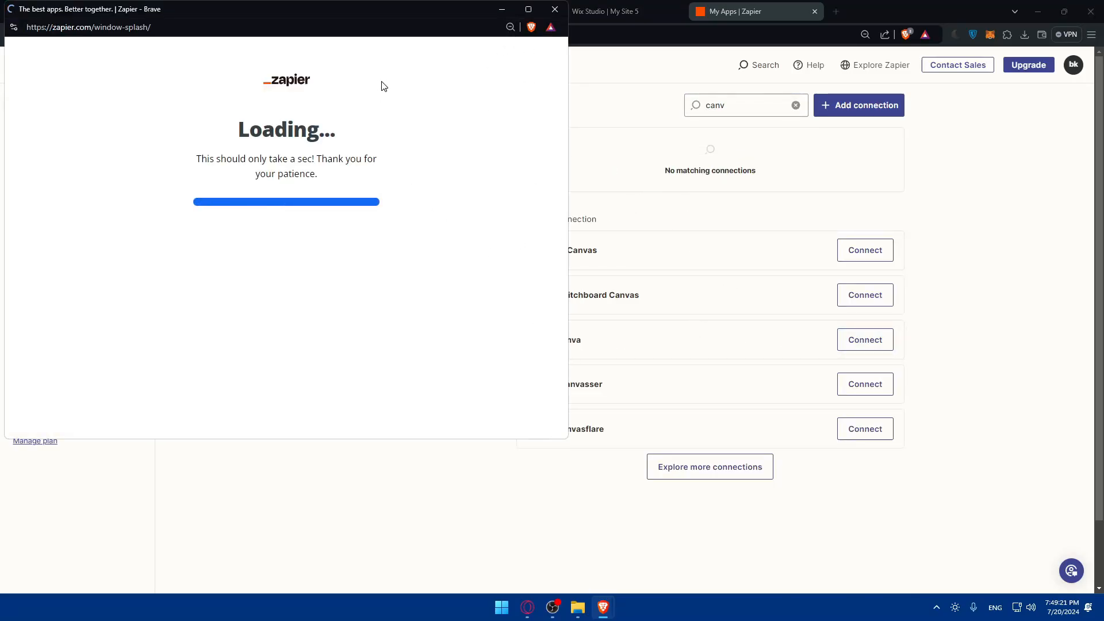
scroll(353, 172, down, 3)
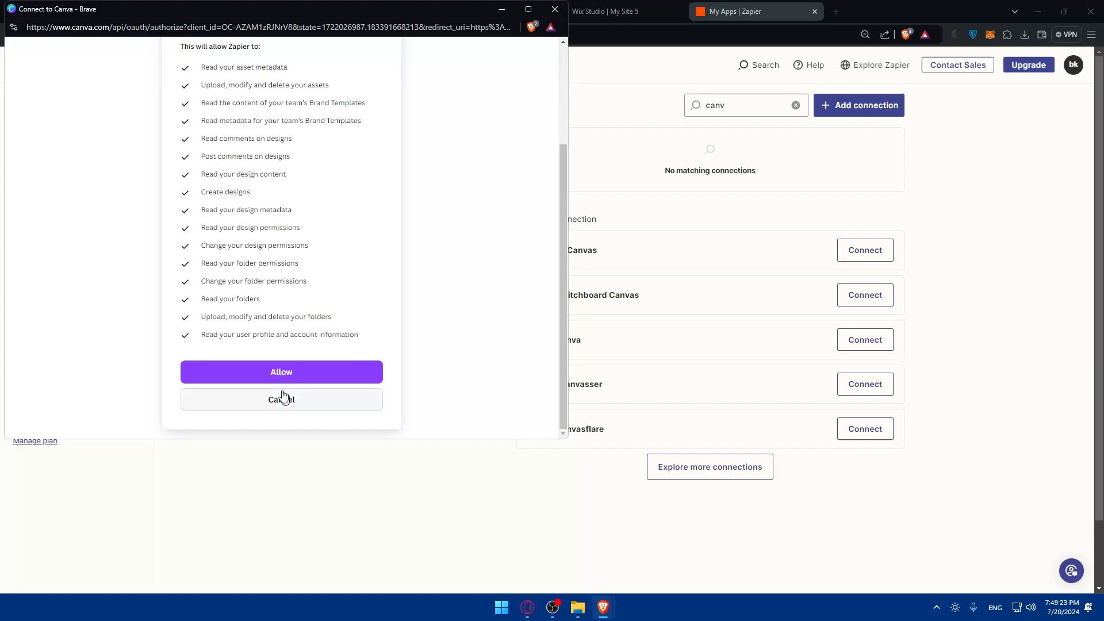
click(279, 371)
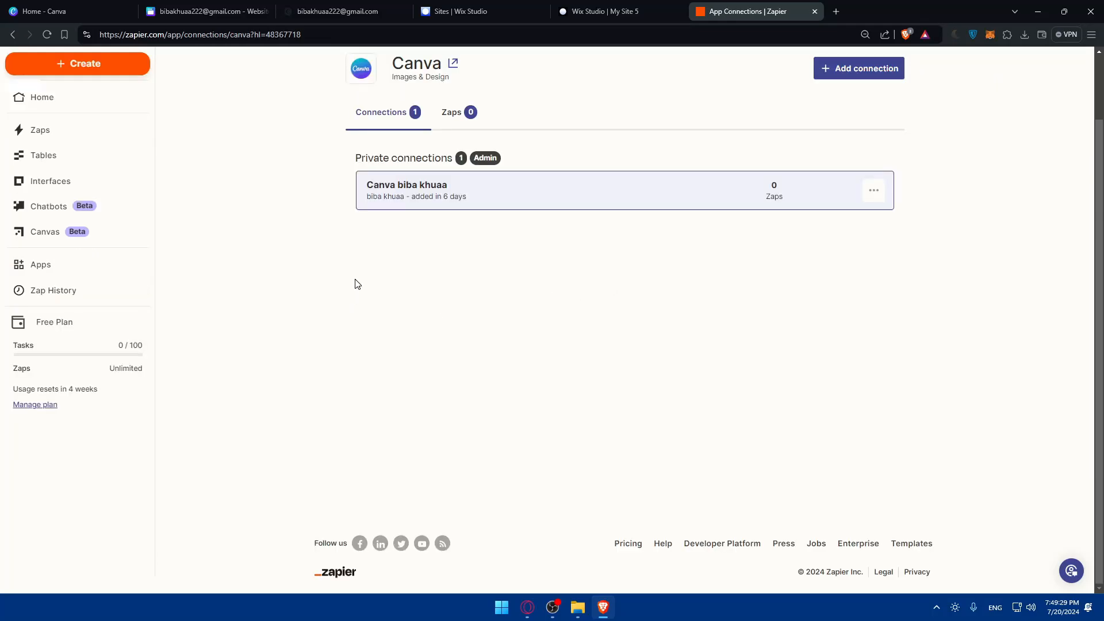
click(85, 64)
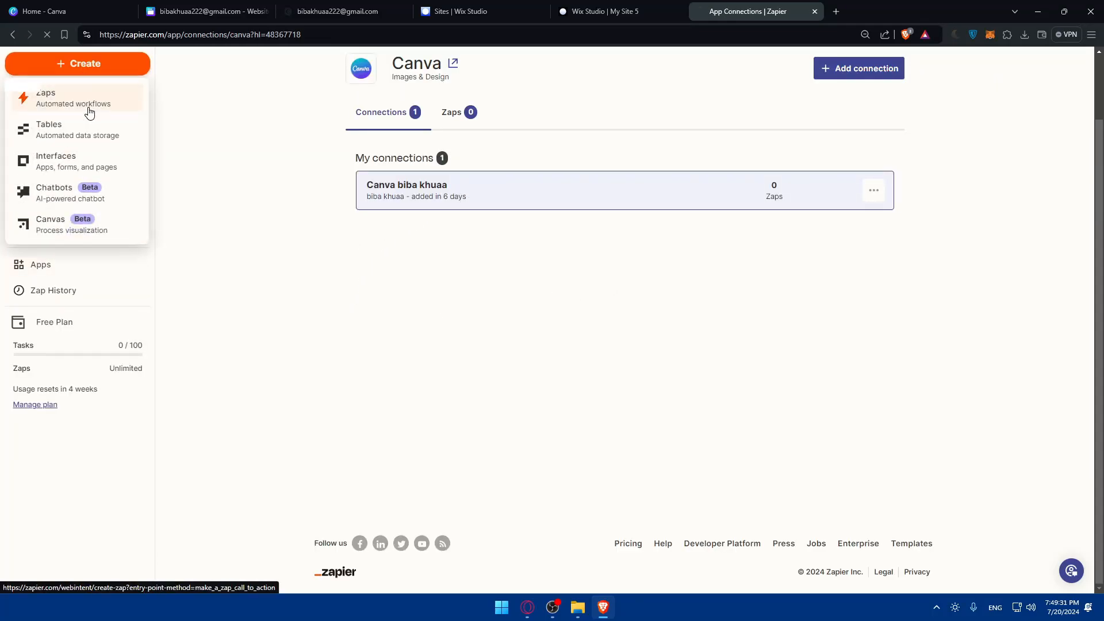
- Create a new Zap and ask Copilot to 'connect canva to wix'
click(87, 105)
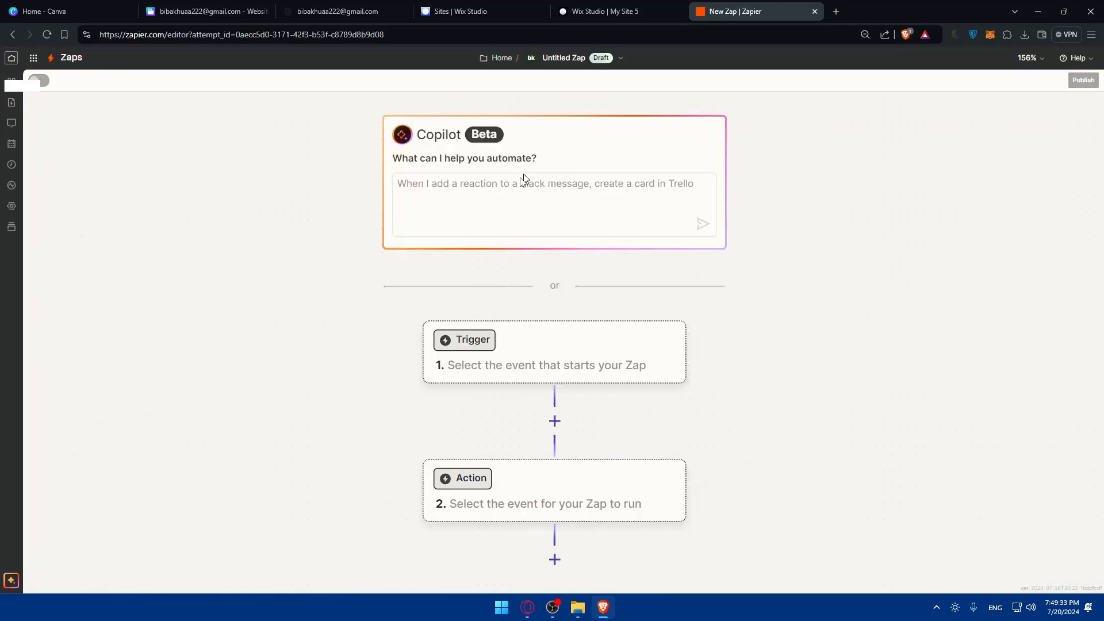
click(541, 201)
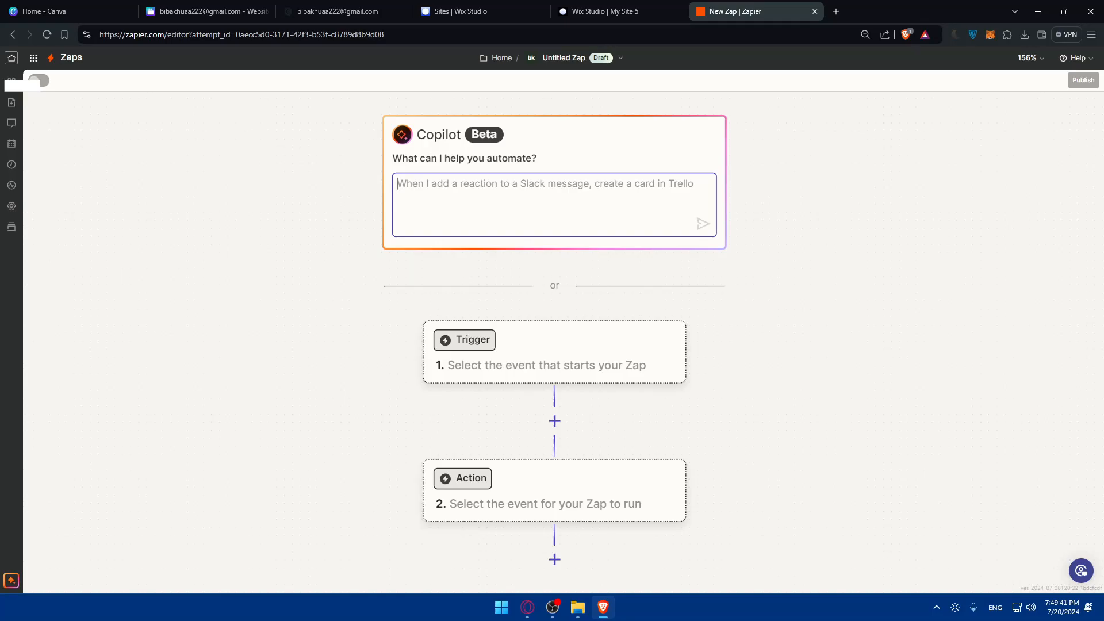
text(connect canva to wix)
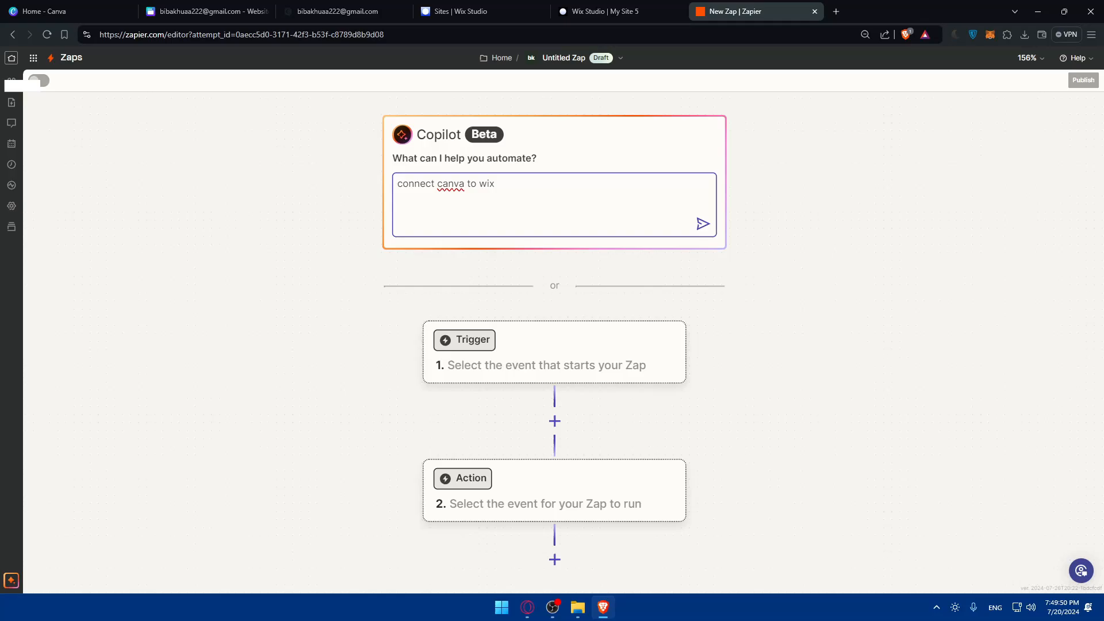
key(Return)
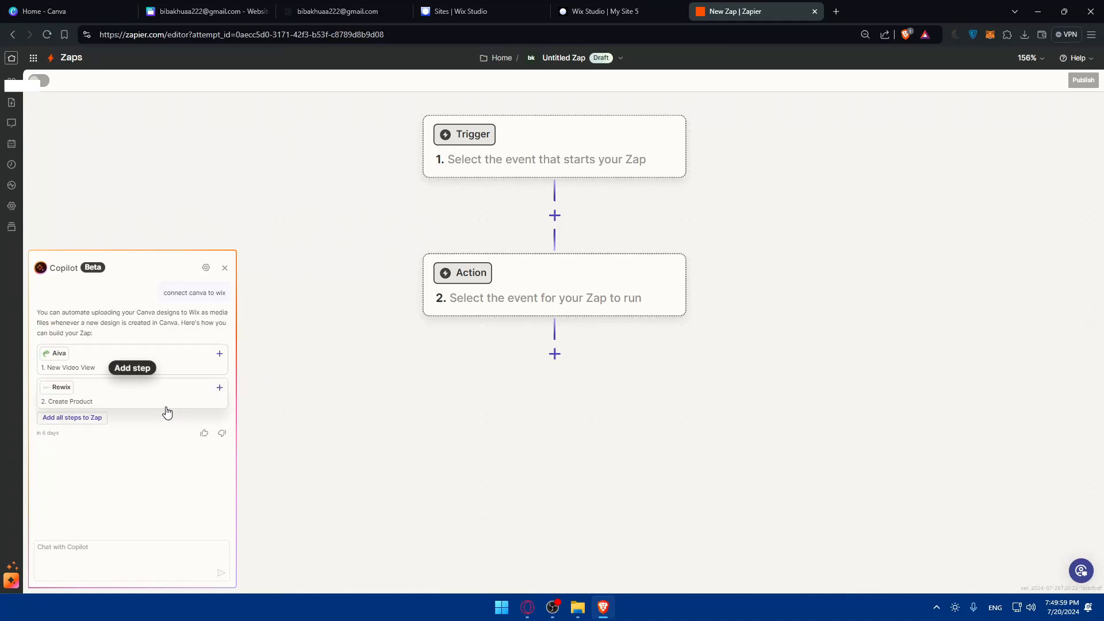
- Add Copilot's suggested Aiva and Rewix steps to the Zap
key(ctrl+minus)
click(53, 423)
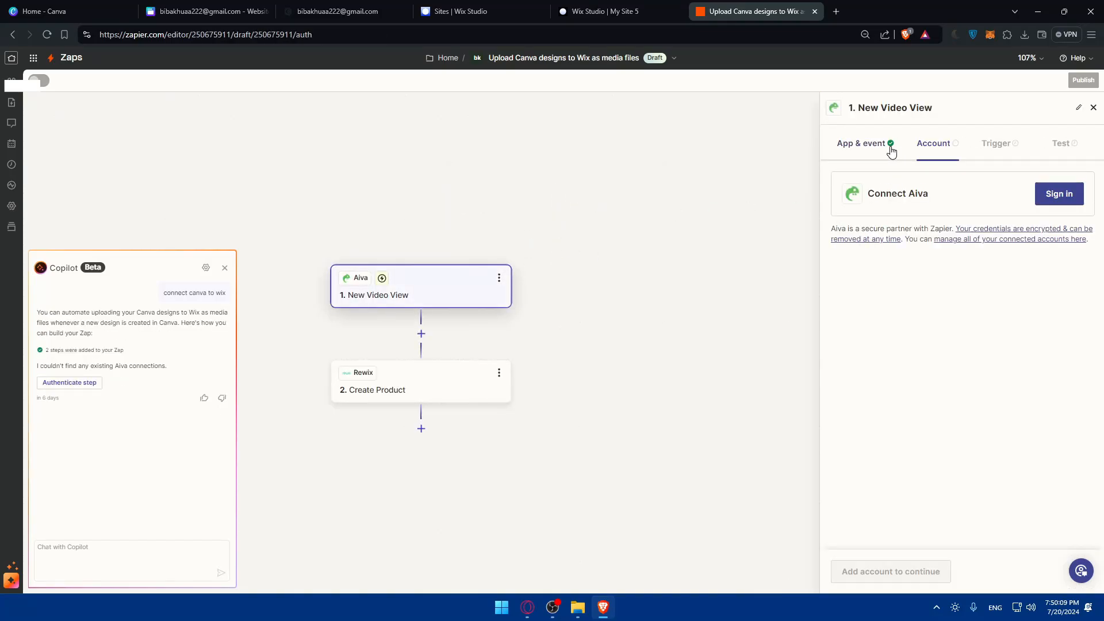
click(890, 150)
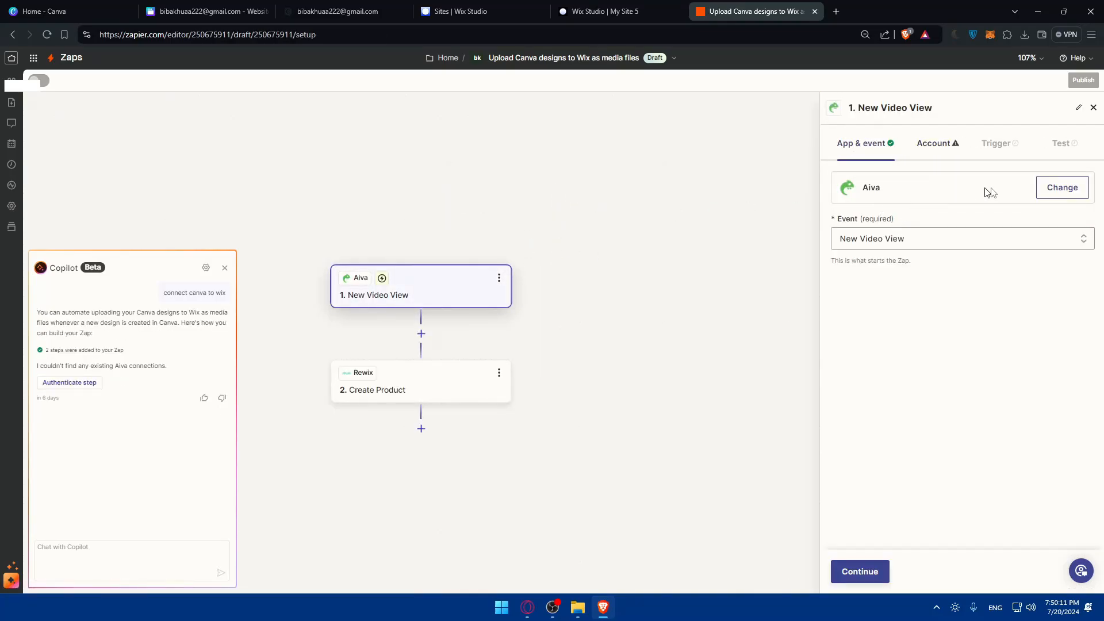
click(1056, 190)
text(canv)
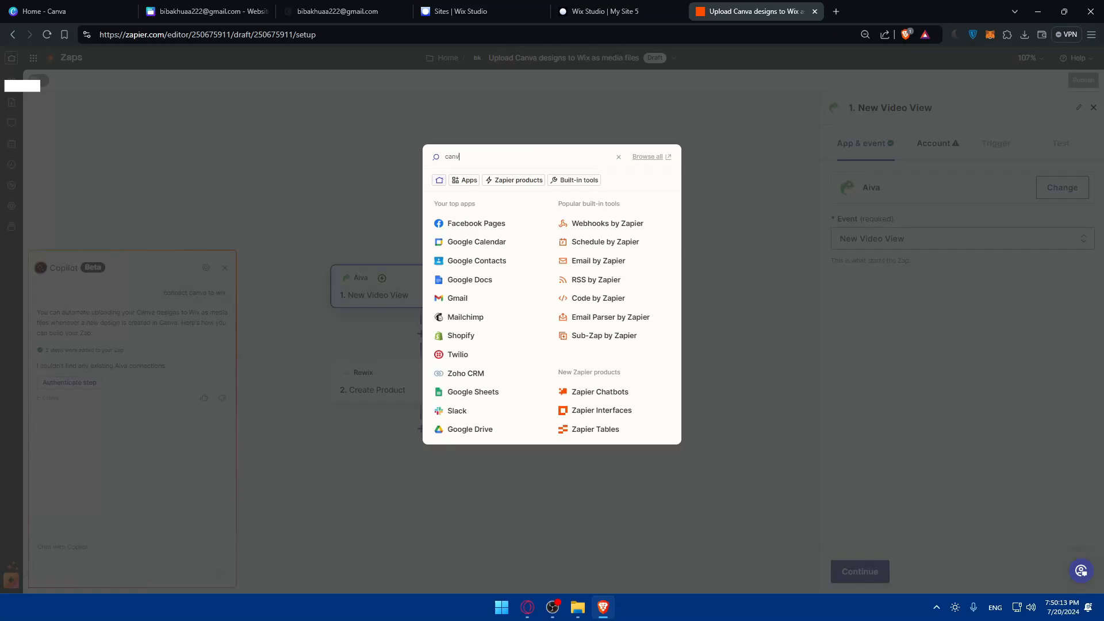
text(a)
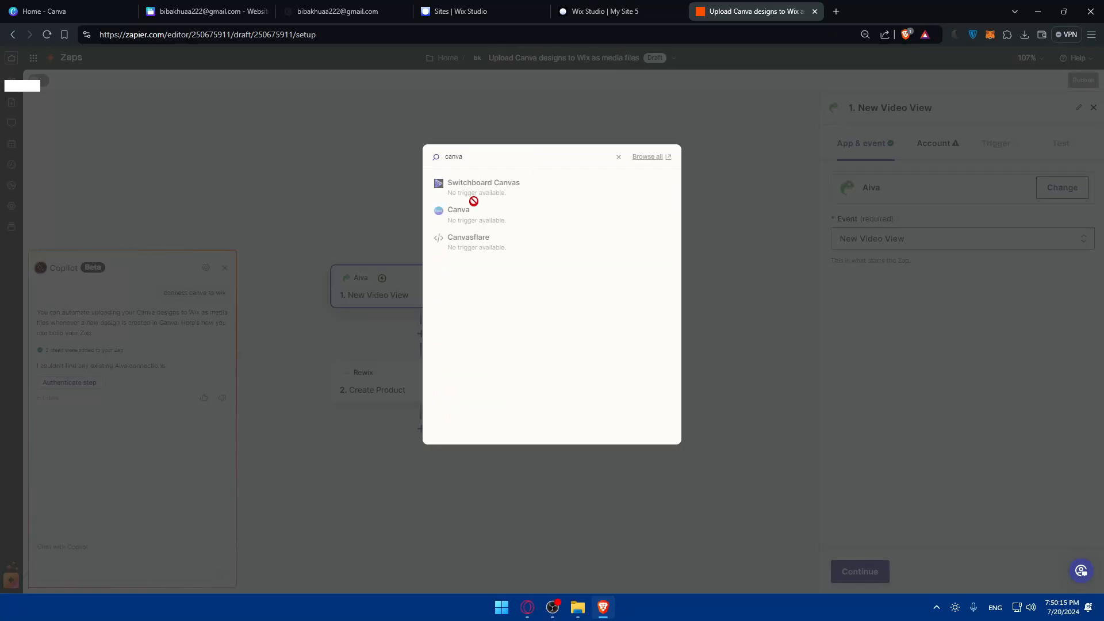
click(713, 211)
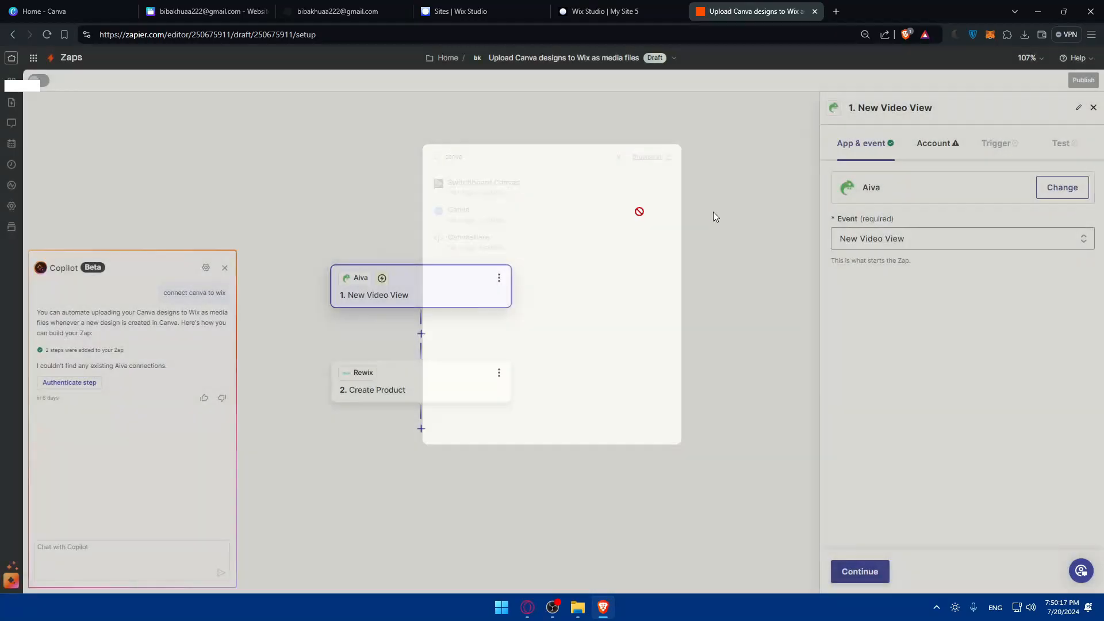
- Replace the Rewix action step's app with Canva
click(398, 371)
click(857, 145)
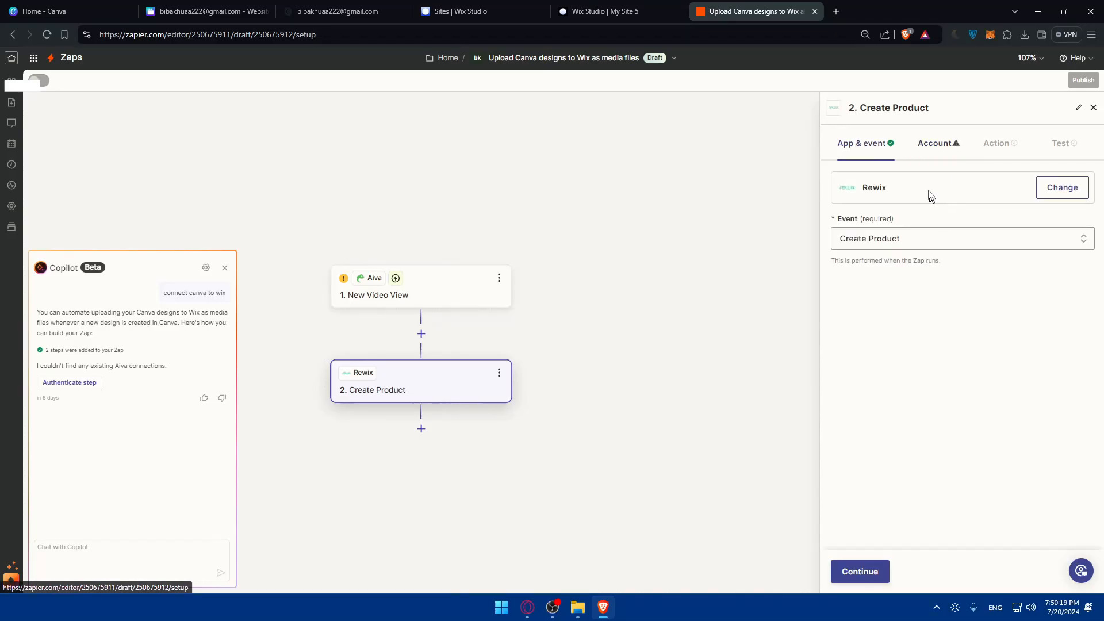
click(1061, 187)
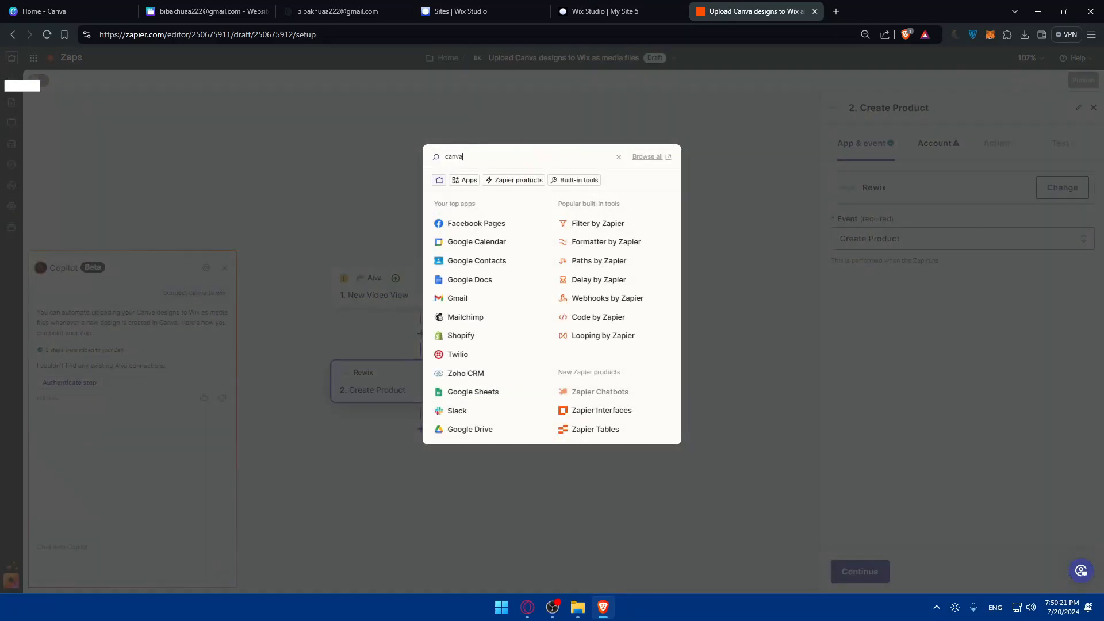
click(458, 202)
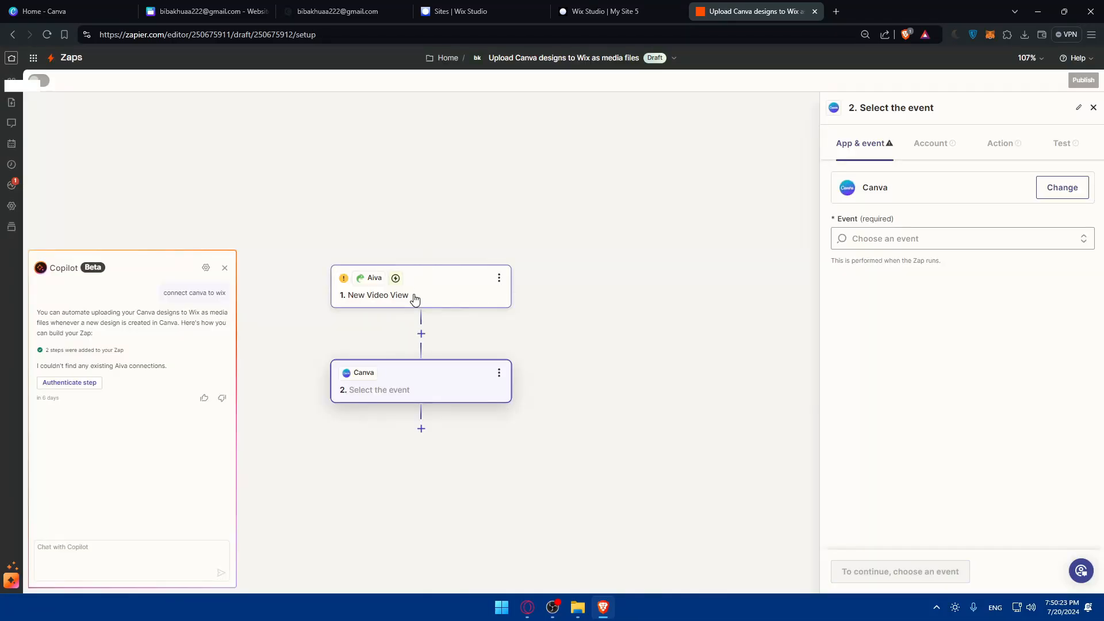
- Replace the Aiva trigger step's app with Wix
click(414, 296)
click(874, 150)
click(1061, 188)
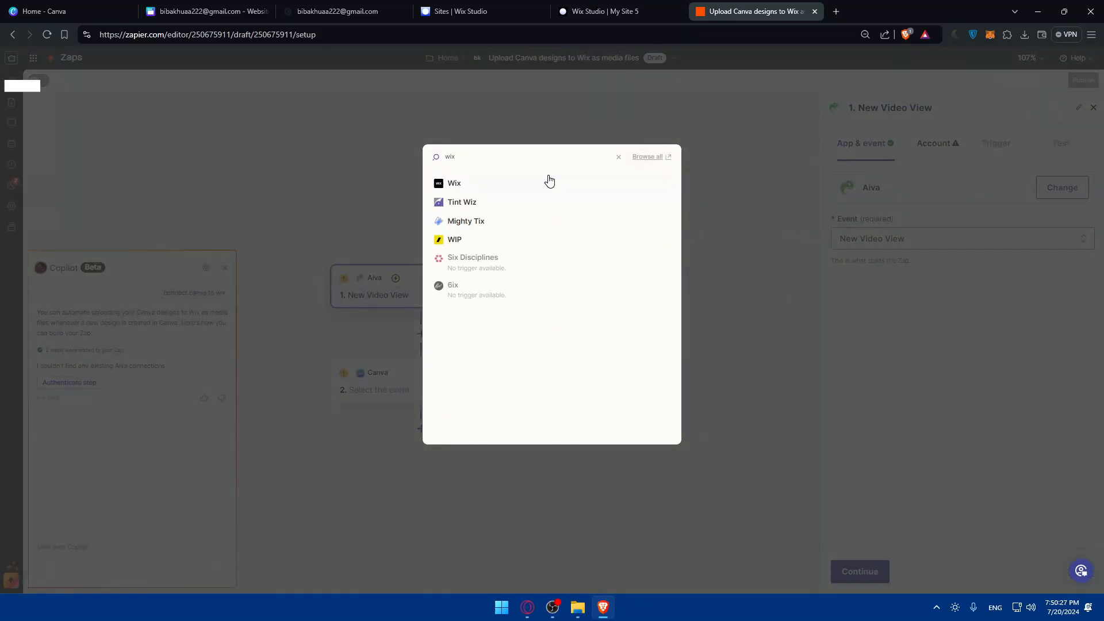
click(466, 185)
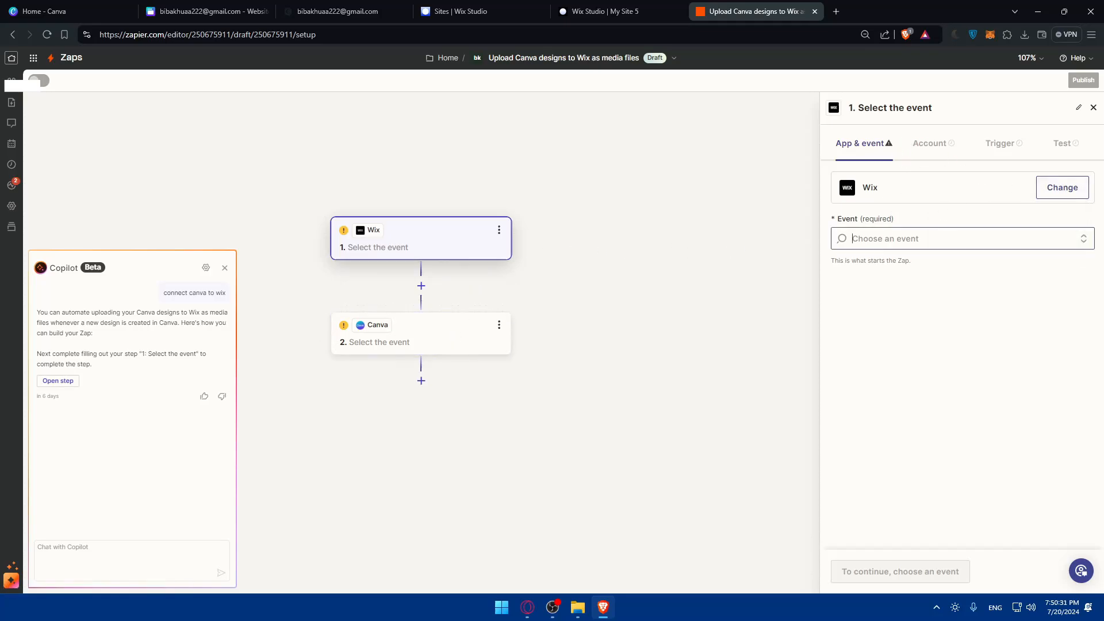
- Set the Wix trigger event to Blog and the Canva action event to Create Design
click(897, 238)
click(898, 283)
click(409, 330)
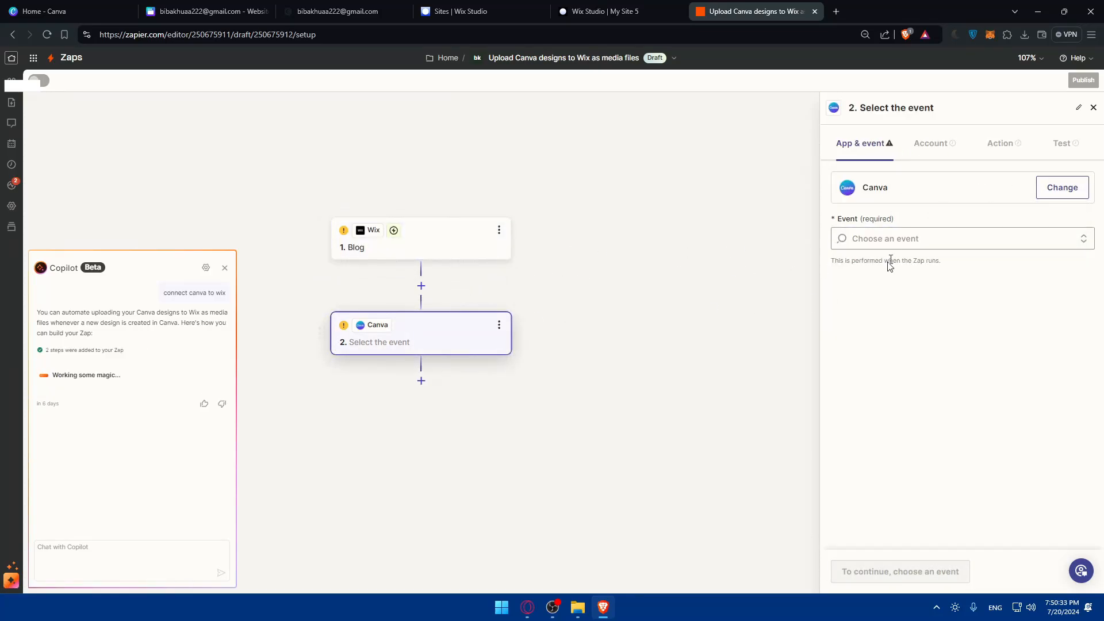
click(894, 238)
click(902, 369)
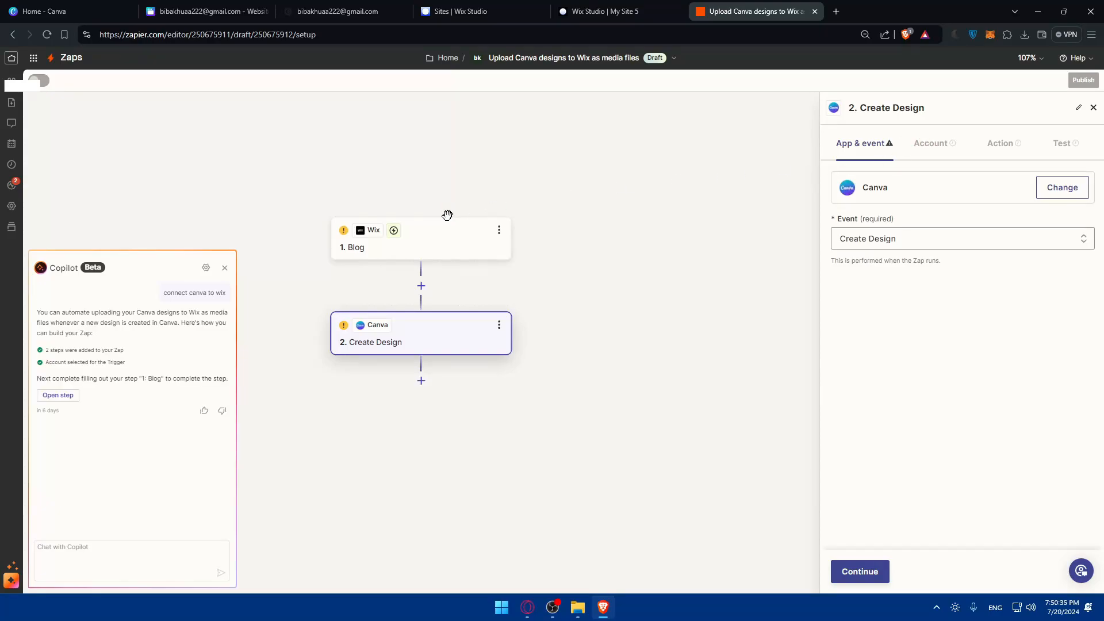
click(426, 238)
click(927, 223)
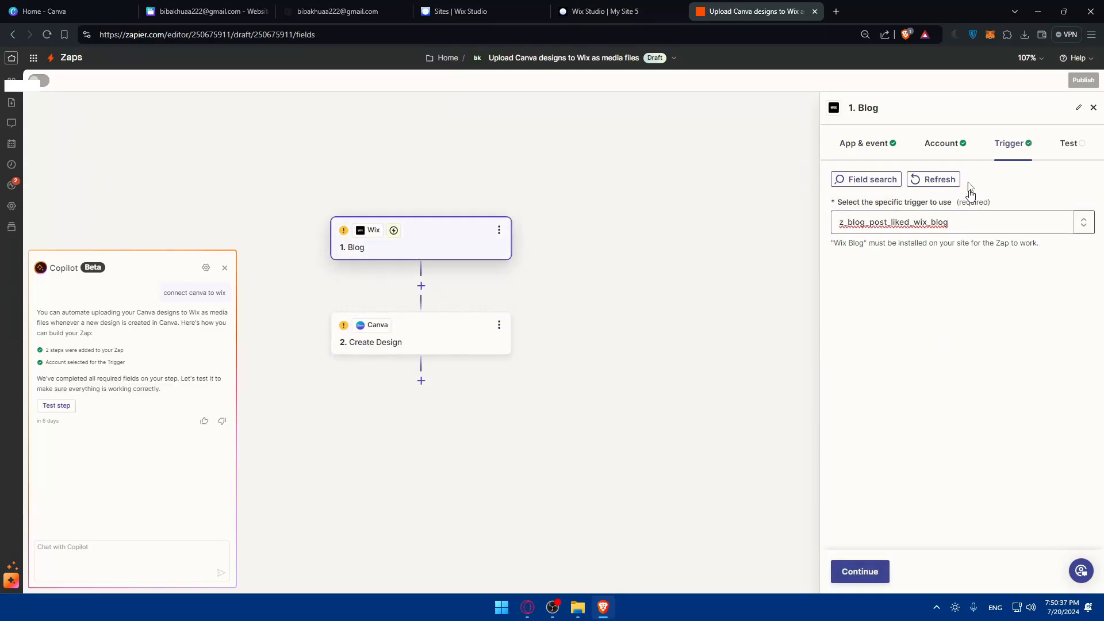
click(859, 571)
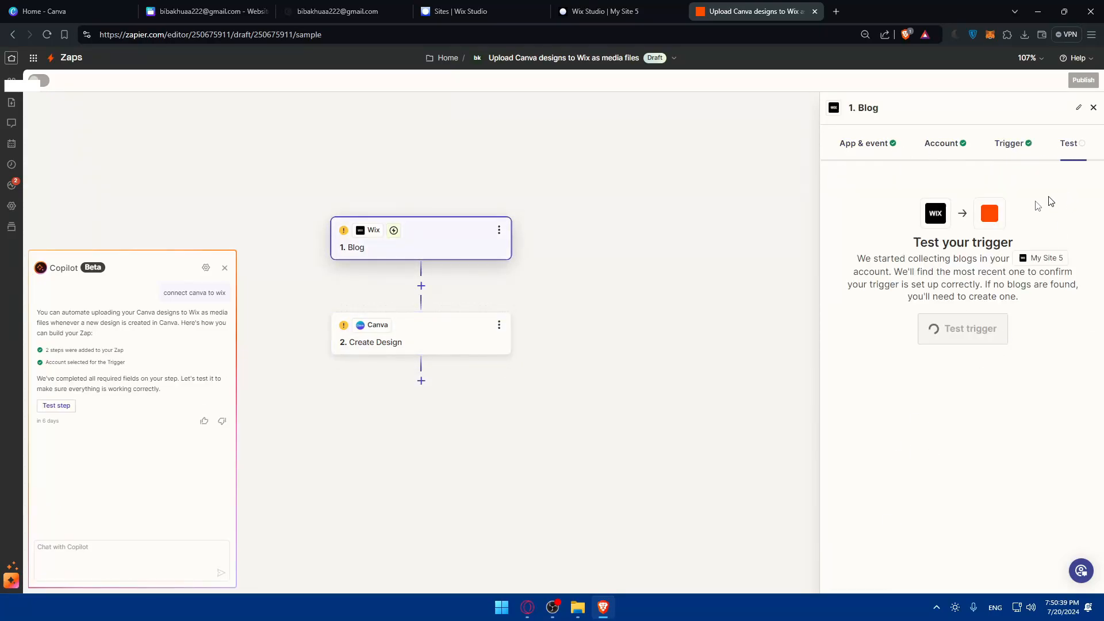
- Set the Canva design Type to Preset and Name to Doc, then test the step
click(387, 334)
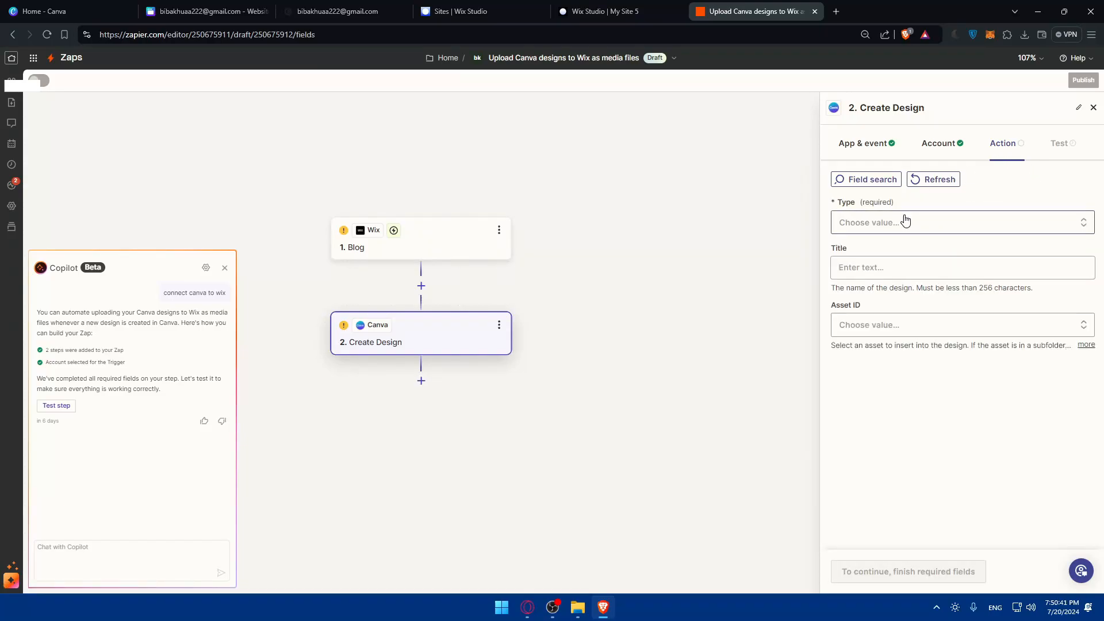
click(898, 224)
click(899, 364)
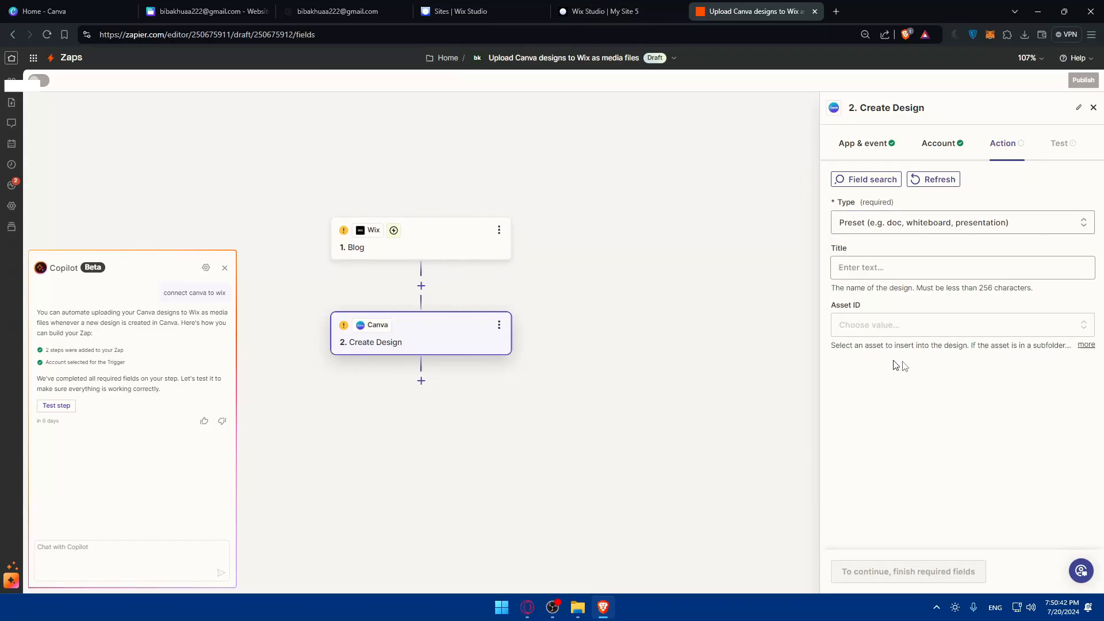
click(915, 268)
click(897, 407)
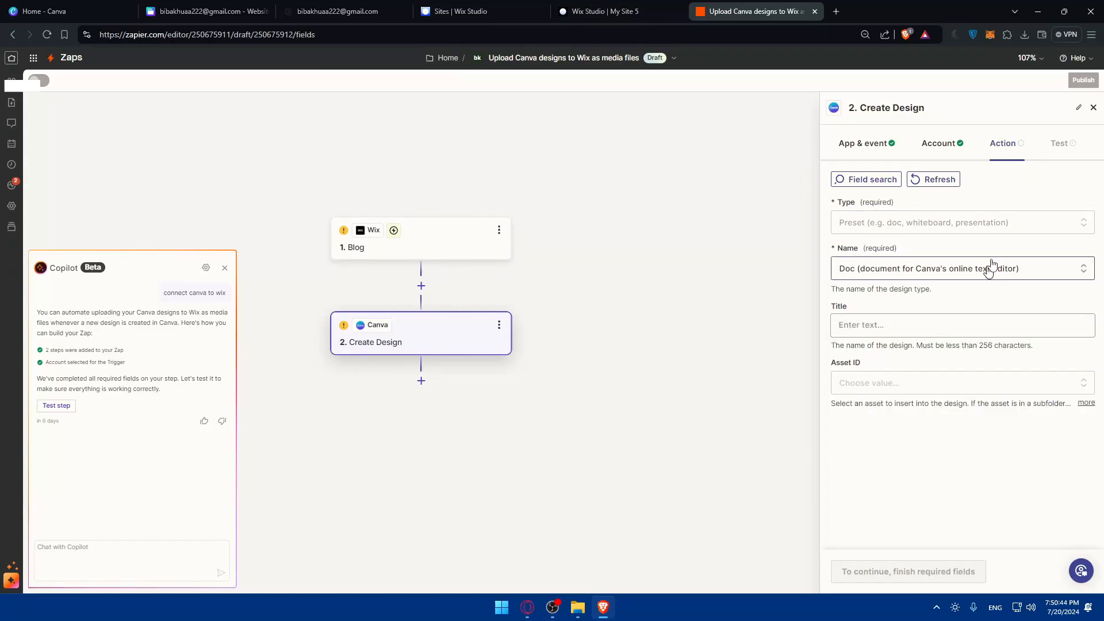
click(1058, 147)
click(924, 571)
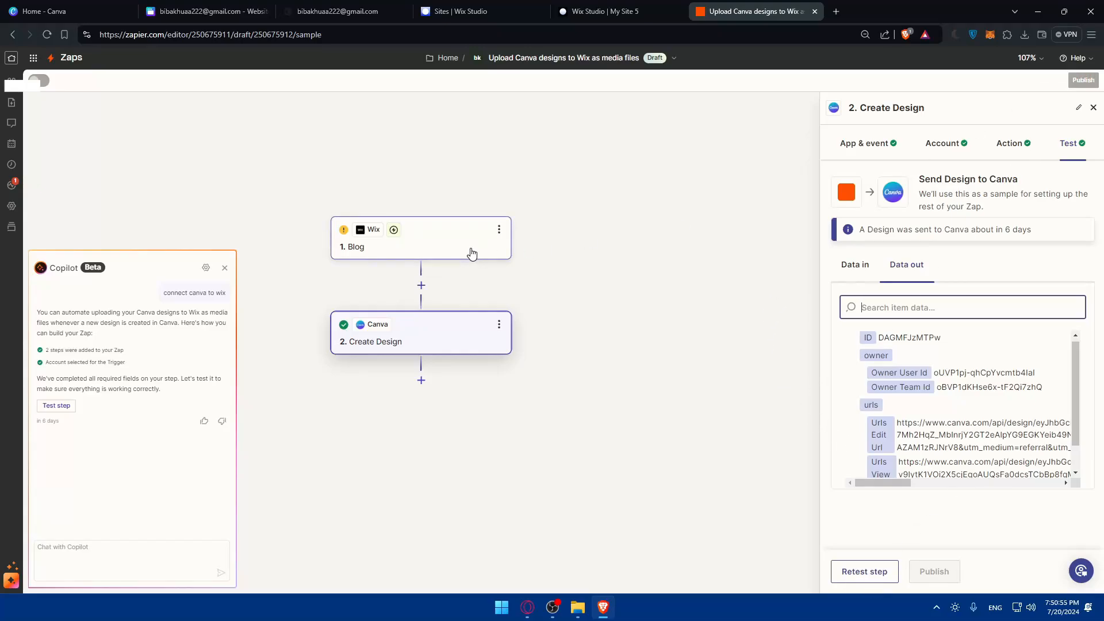
- Review the Wix Blog trigger and Canva Create Design action settings without changes
click(878, 143)
click(368, 242)
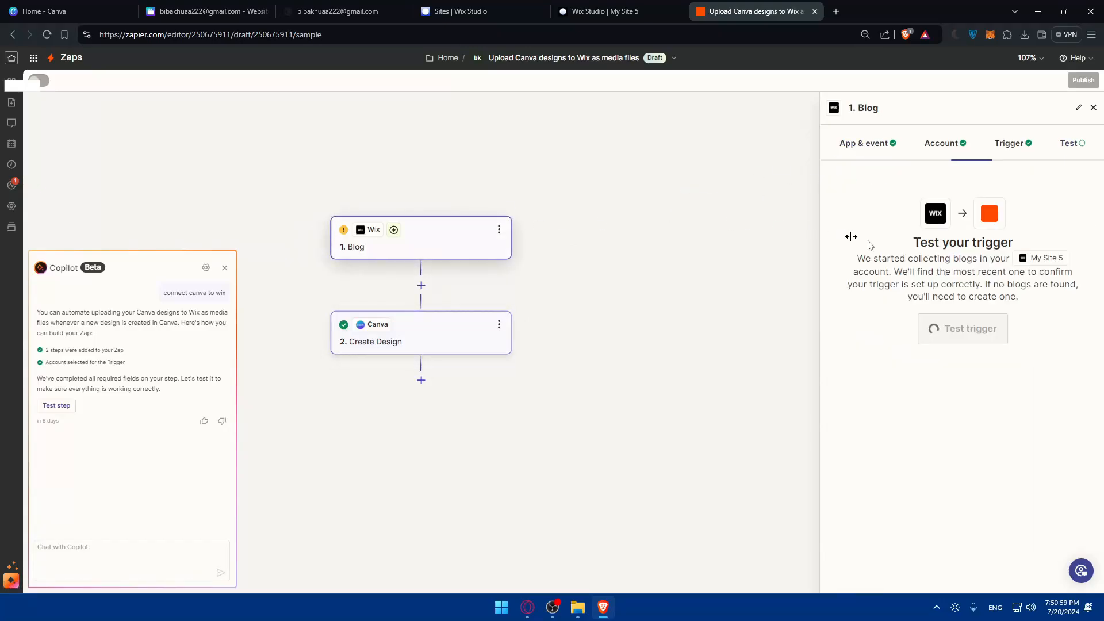
click(870, 144)
click(419, 323)
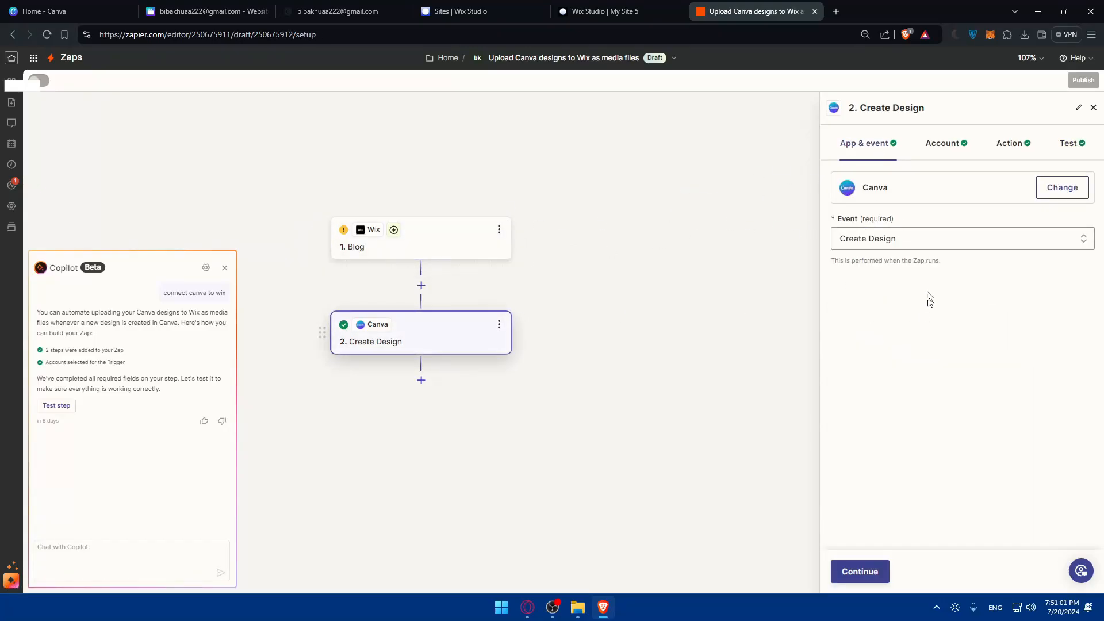
click(441, 249)
click(867, 144)
click(920, 238)
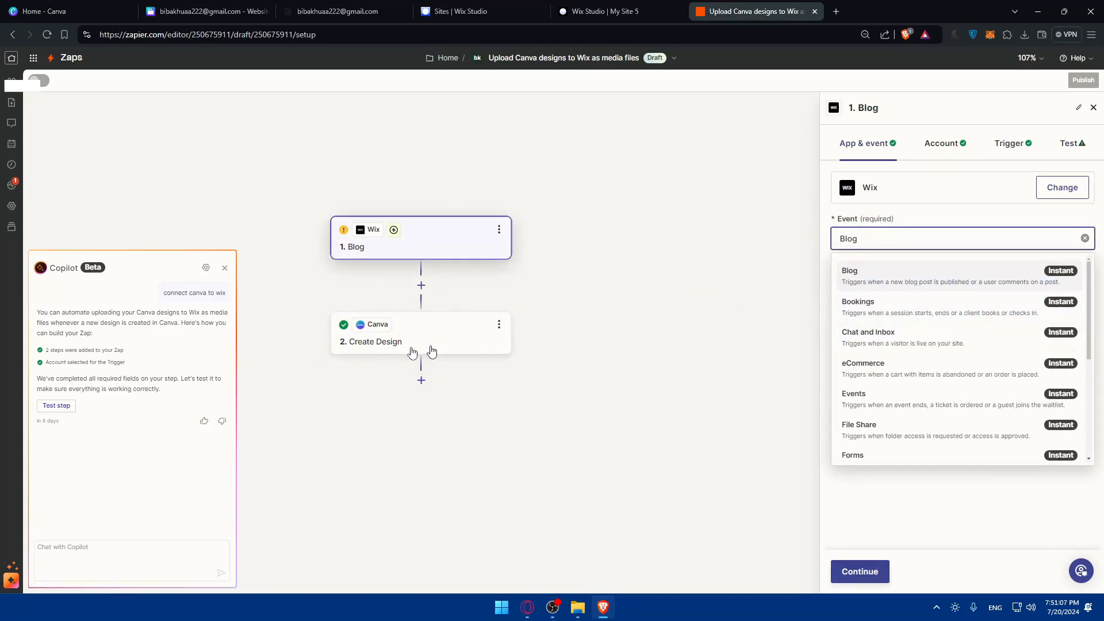
click(491, 332)
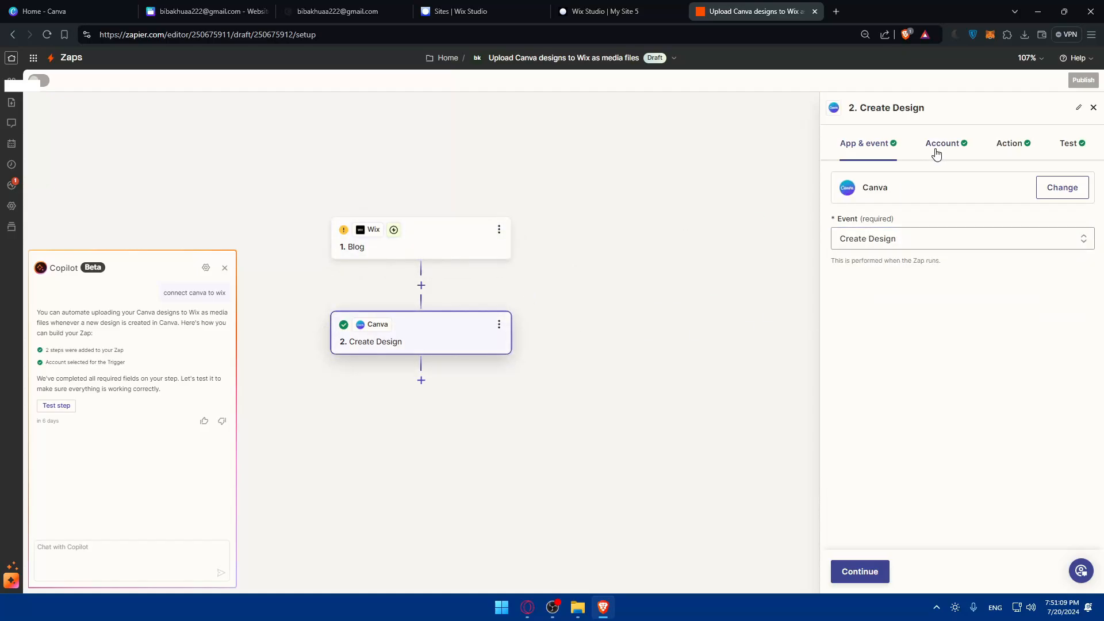
click(936, 233)
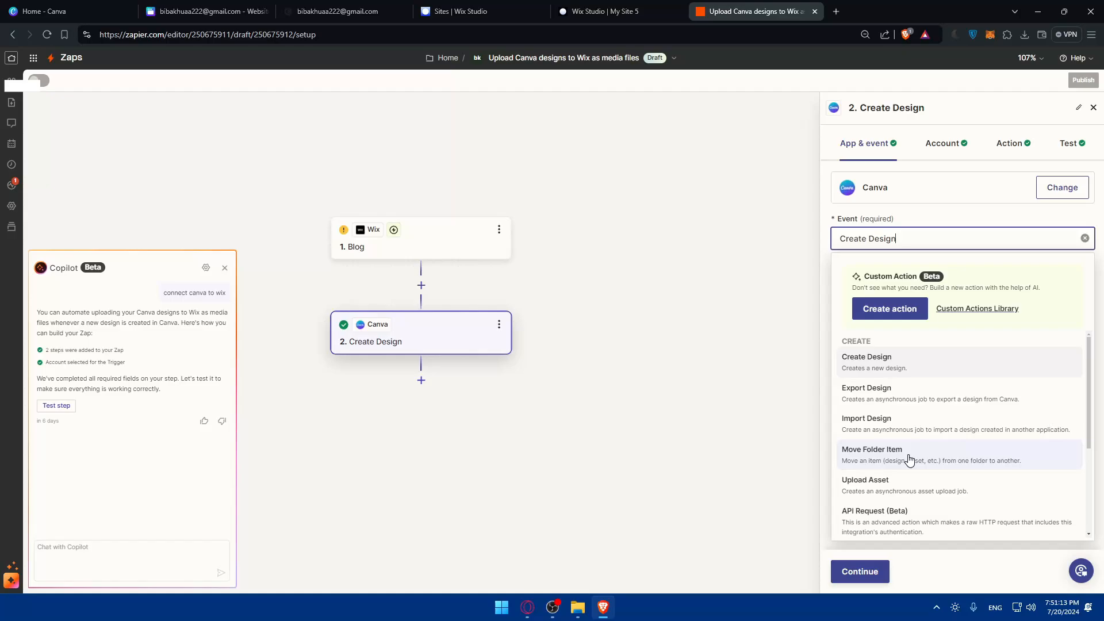
scroll(907, 451, down, 3)
click(717, 397)
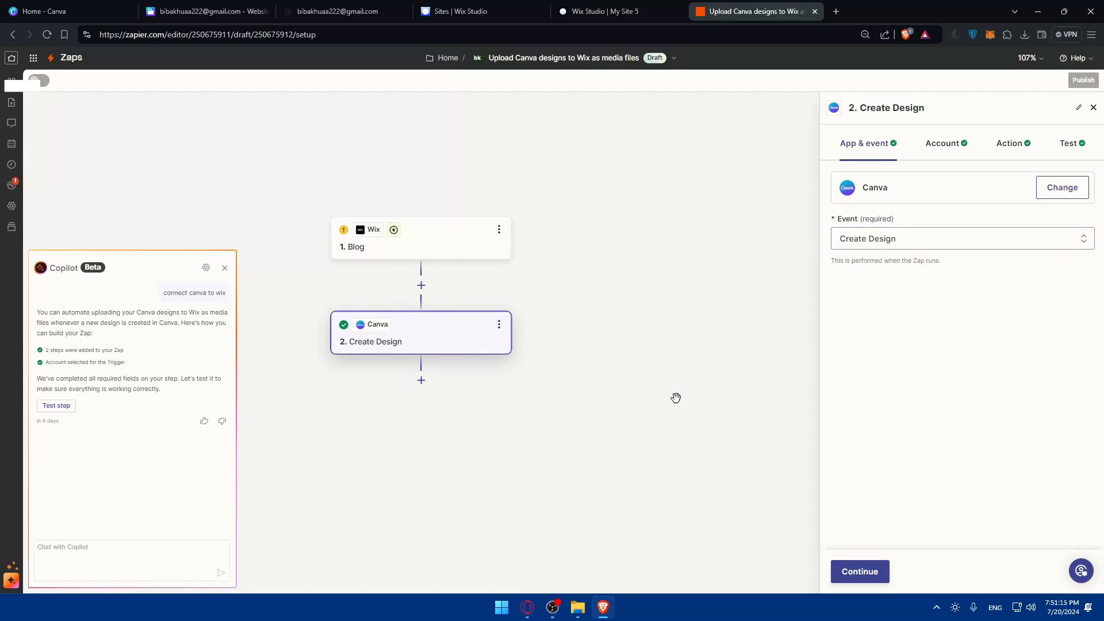
- Close all Canva, Wix and Zapier browser tabs, confirming Leave site
click(128, 13)
click(131, 13)
click(128, 13)
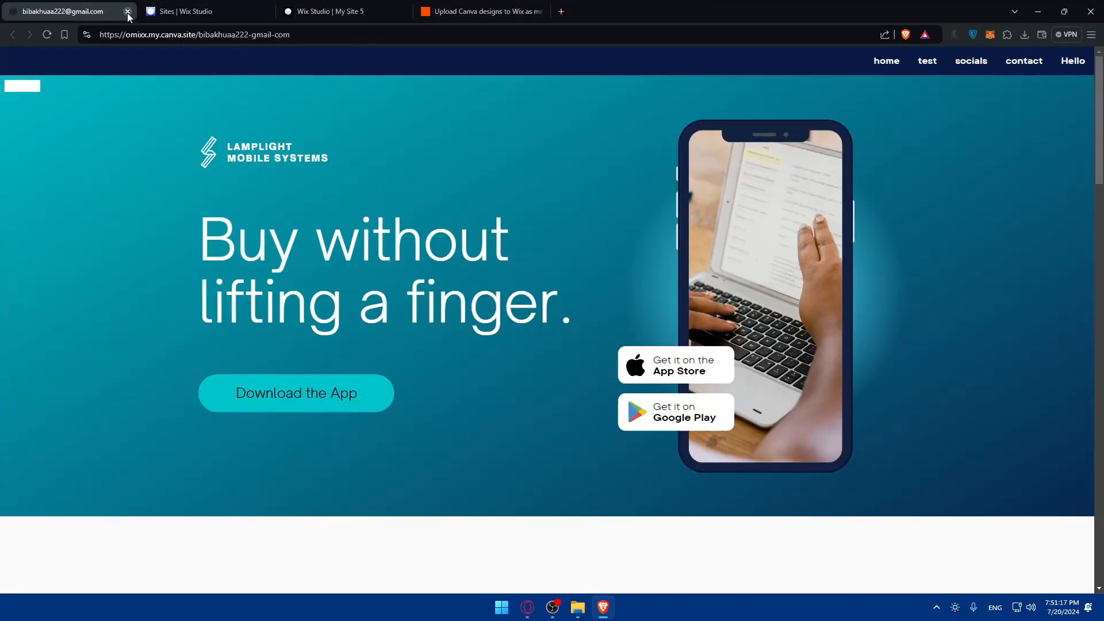
click(128, 11)
click(128, 11)
click(128, 12)
click(128, 11)
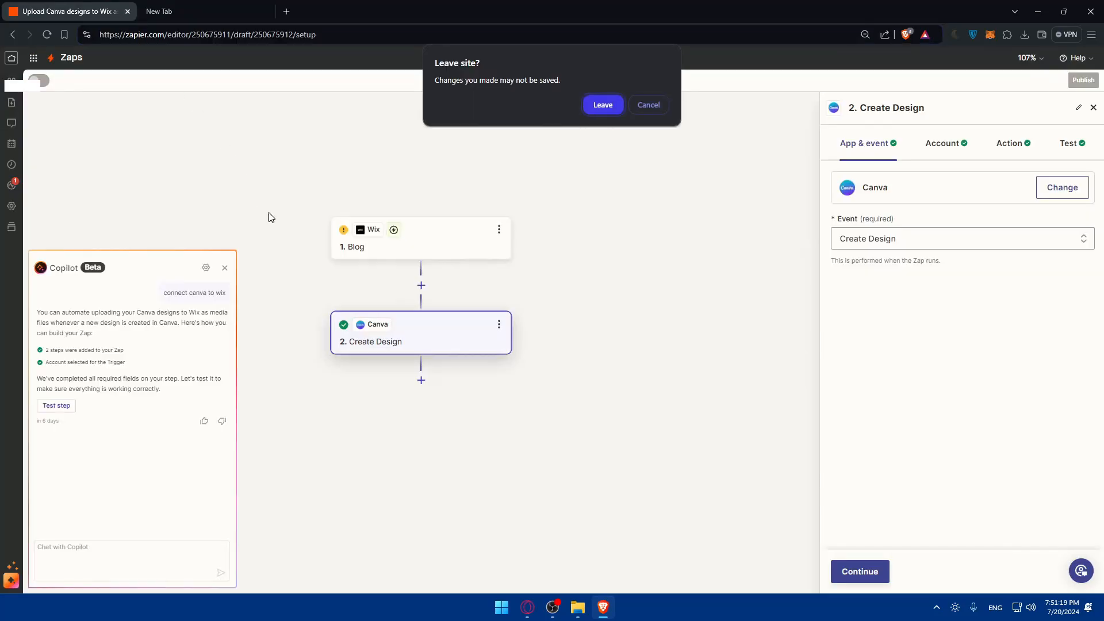
click(618, 106)
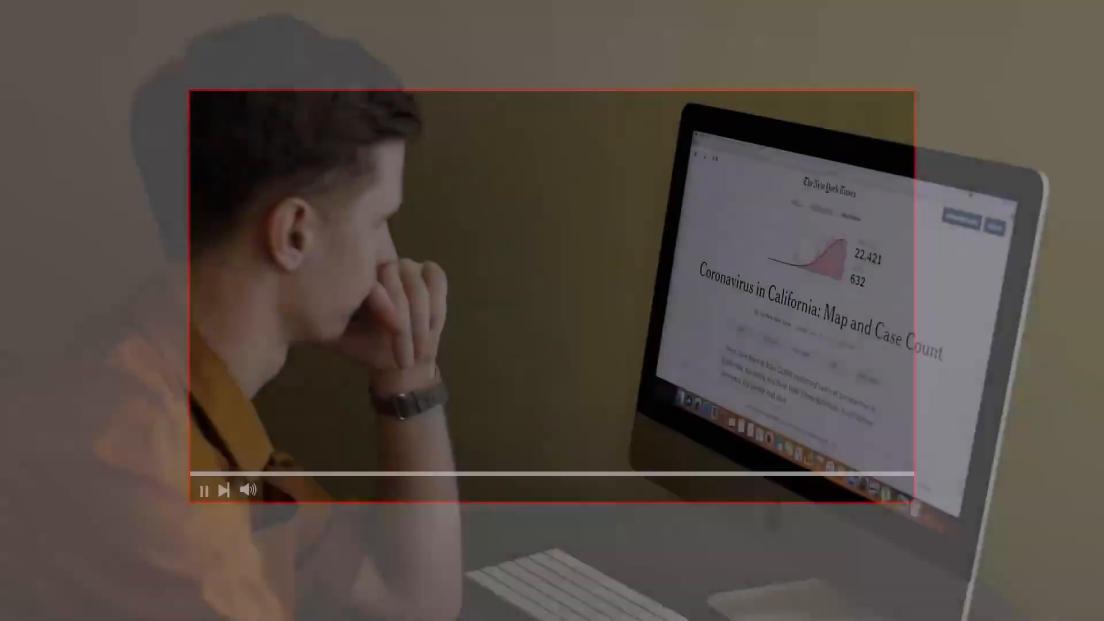